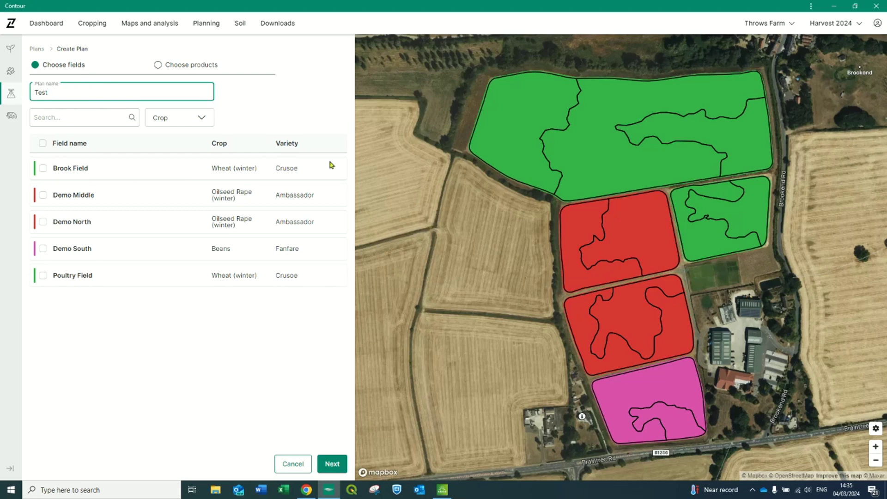
Select all five fields for the Test plan and continue to the product selection.
left_click(661, 119)
left_click(733, 217)
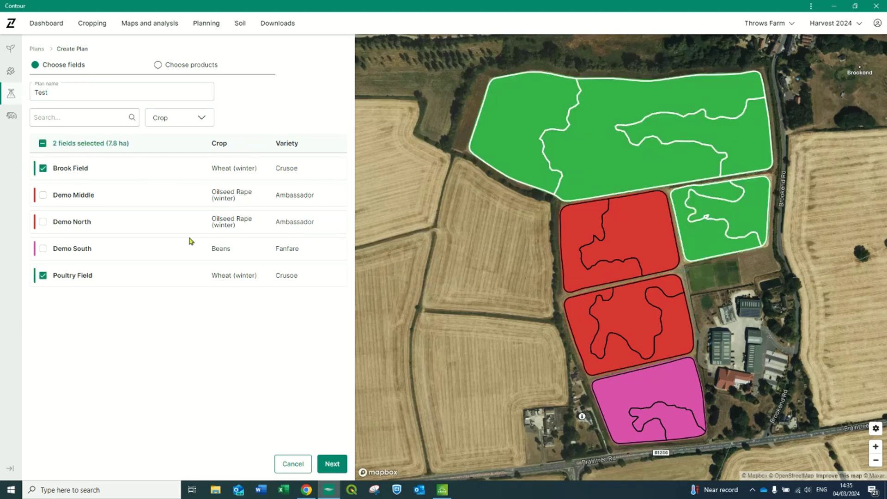
left_click(44, 196)
left_click(43, 222)
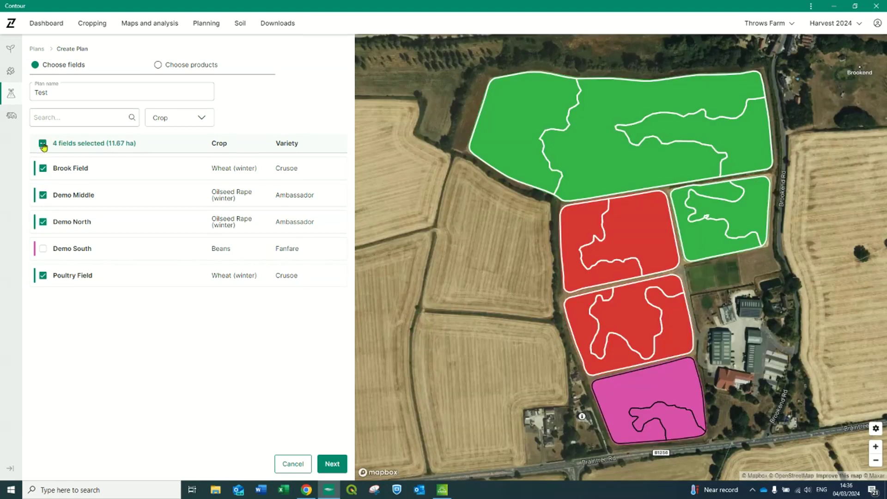
left_click(43, 144)
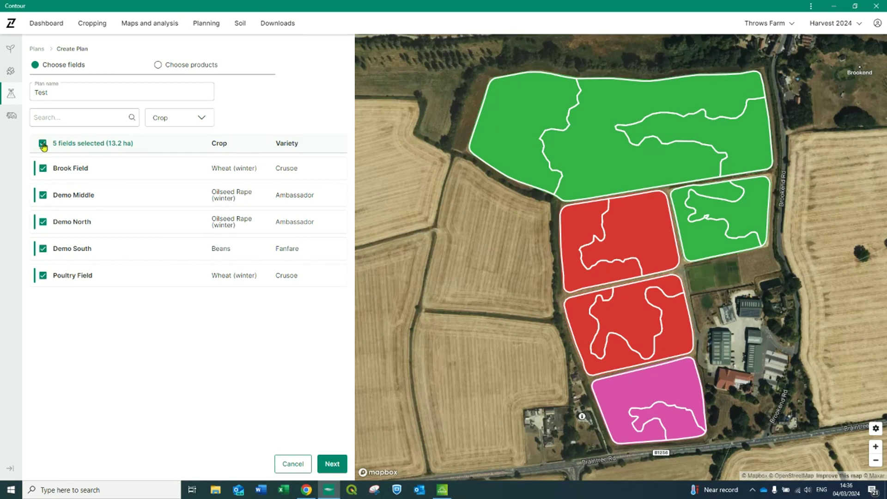
left_click(184, 117)
left_click(77, 117)
left_click(333, 464)
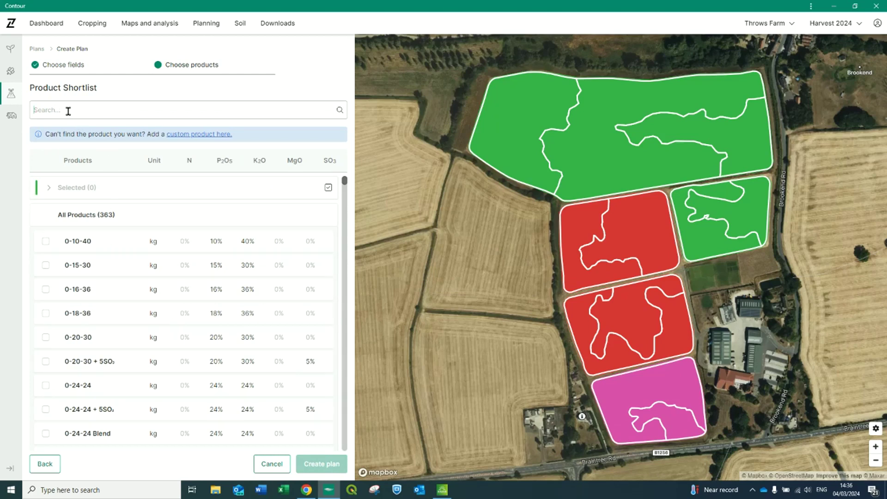
Search the products for Nitram and add Nitram 34.5% N to the product shortlist.
type("Nitra")
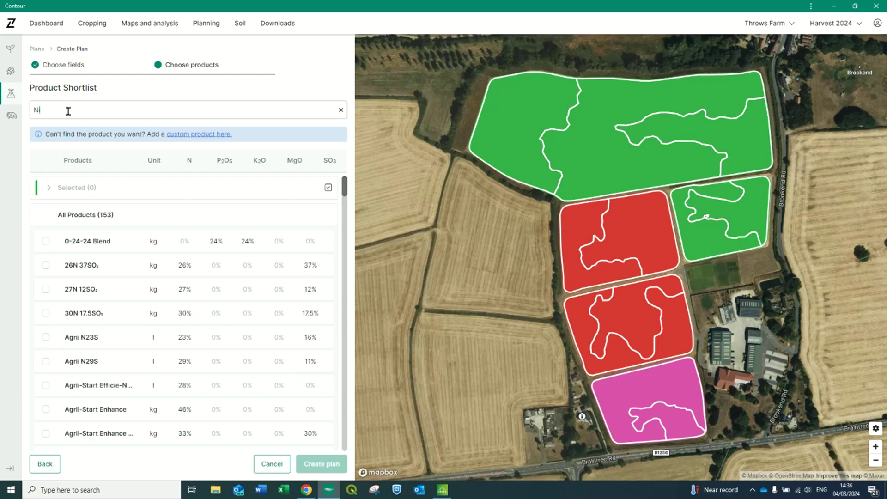
type("m")
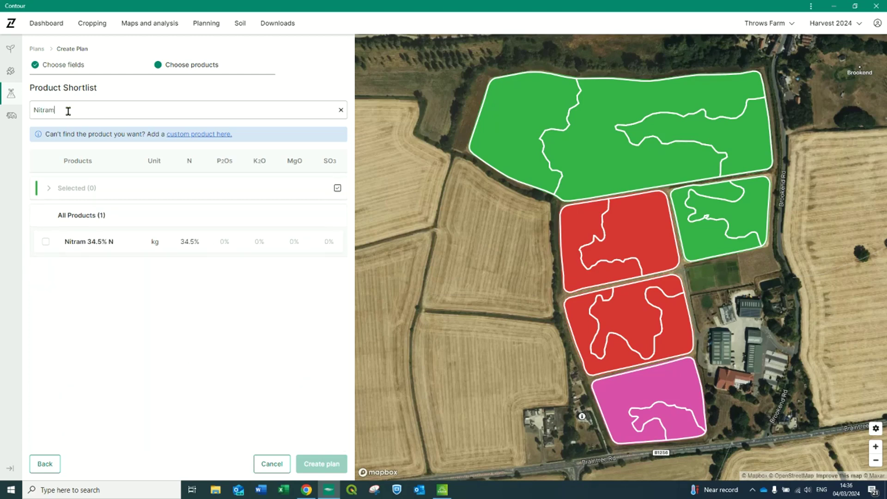
left_click(46, 241)
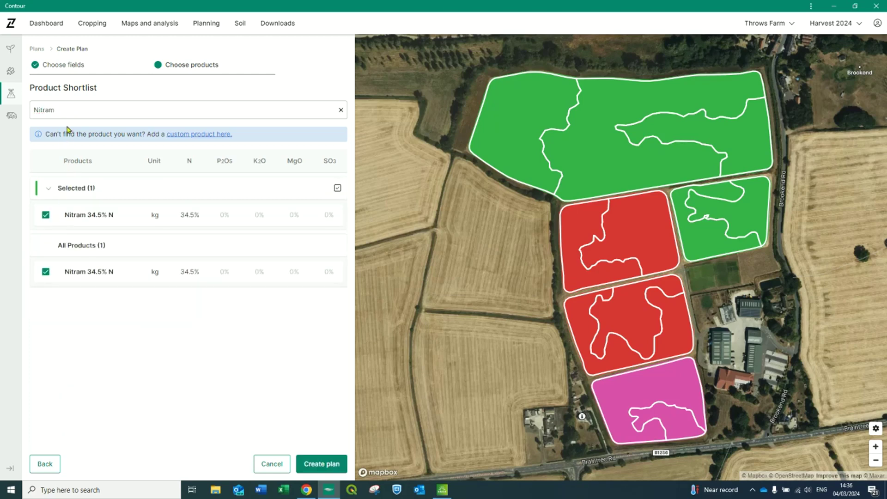
Find TSP + APP and MOP with the searches "tsp" and "mop" and add both to the product shortlist.
left_click_drag(61, 111, 29, 110)
key("BackSpace")
type("l")
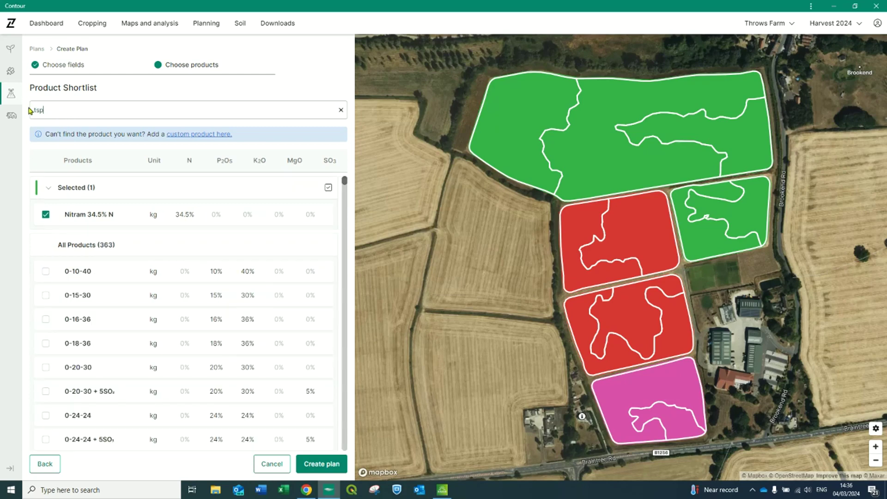
type("sp")
left_click(45, 295)
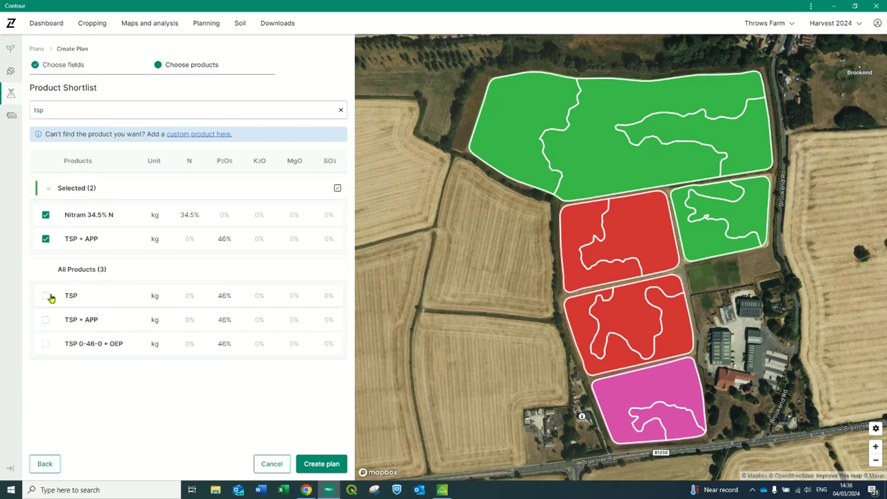
left_click_drag(60, 111, 30, 109)
type("mop")
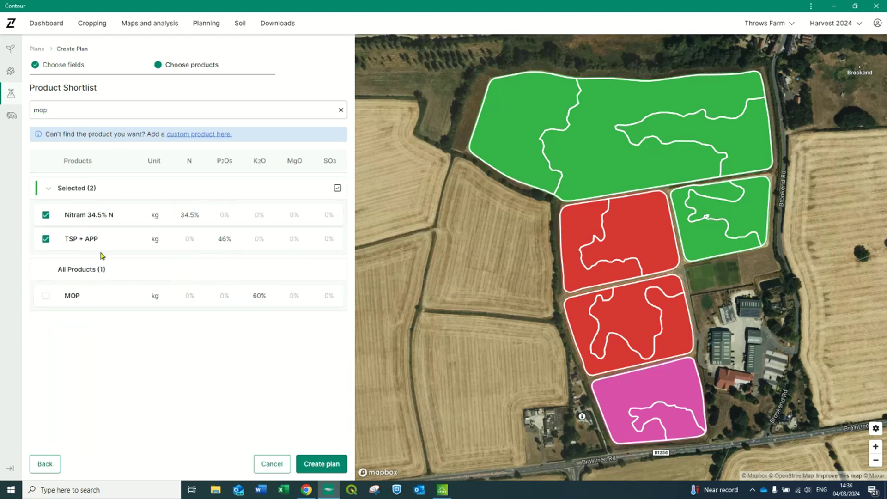
left_click(46, 297)
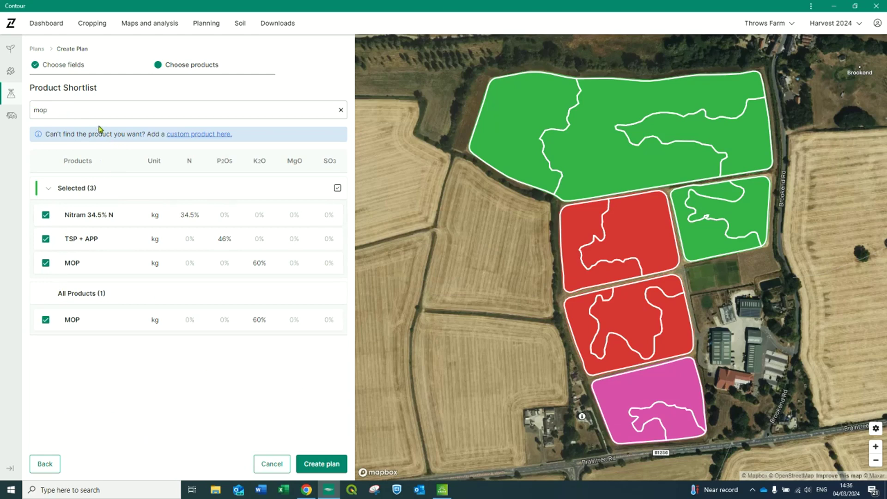
Search for cattle and poultry products and add the Cattle FYM (<3 months) and the first Poultry manure (20...) to the shortlist.
left_click_drag(94, 111, 36, 111)
type("dattle")
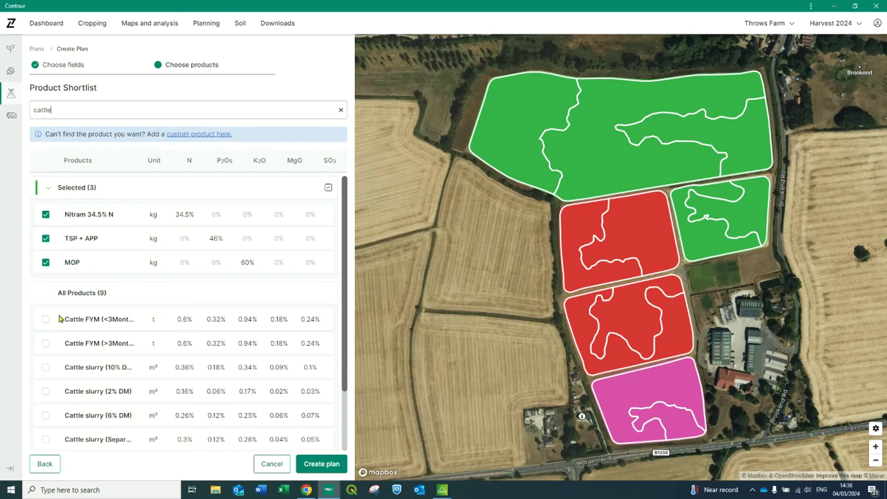
left_click(46, 320)
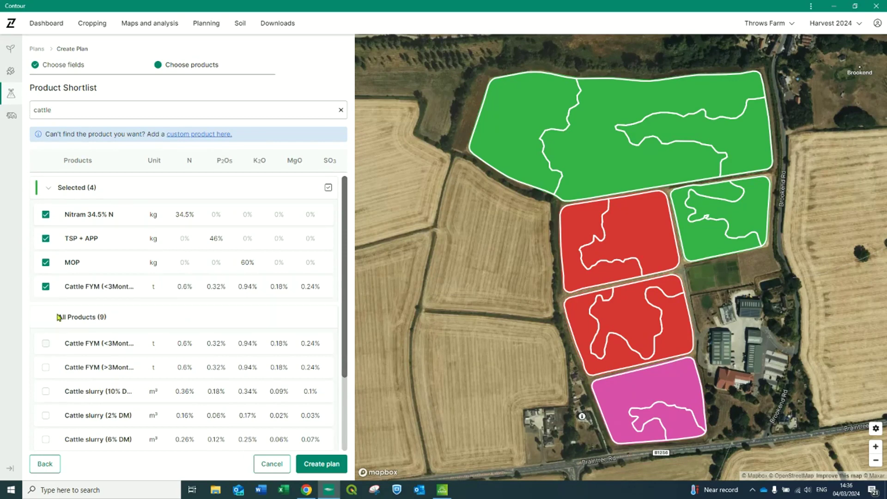
left_click_drag(68, 110, 28, 113)
type("poult")
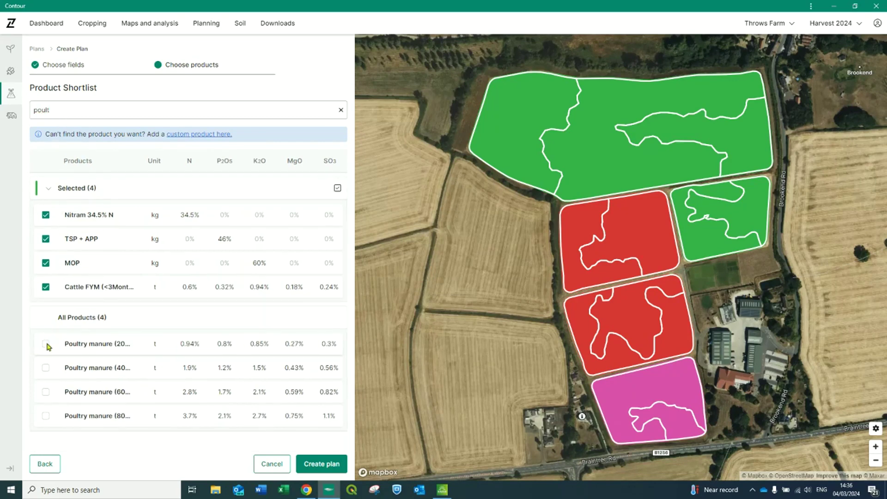
left_click(47, 344)
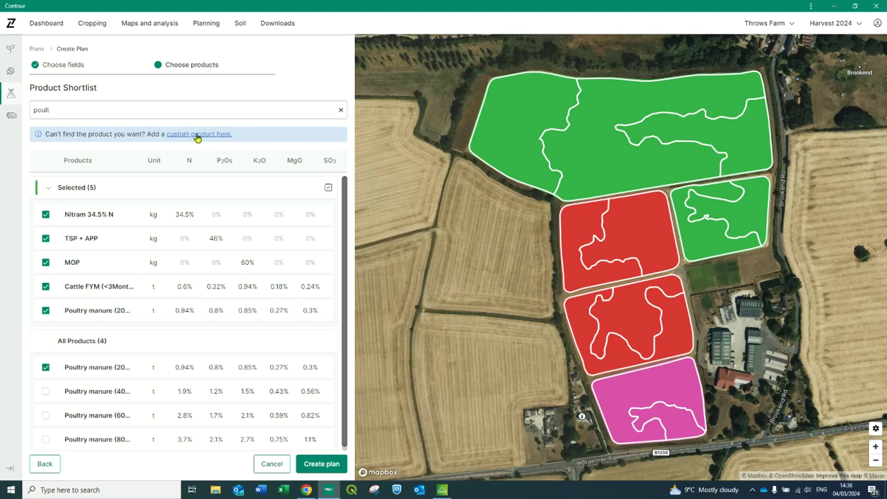
Begin a custom product named JM Cattle with Inorganic as its origin and Solid as its type.
left_click(214, 135)
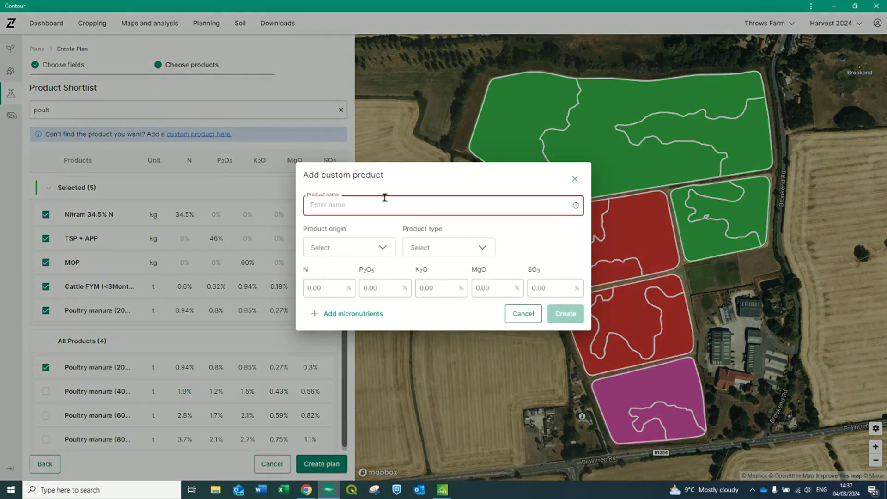
type("JM Cattle")
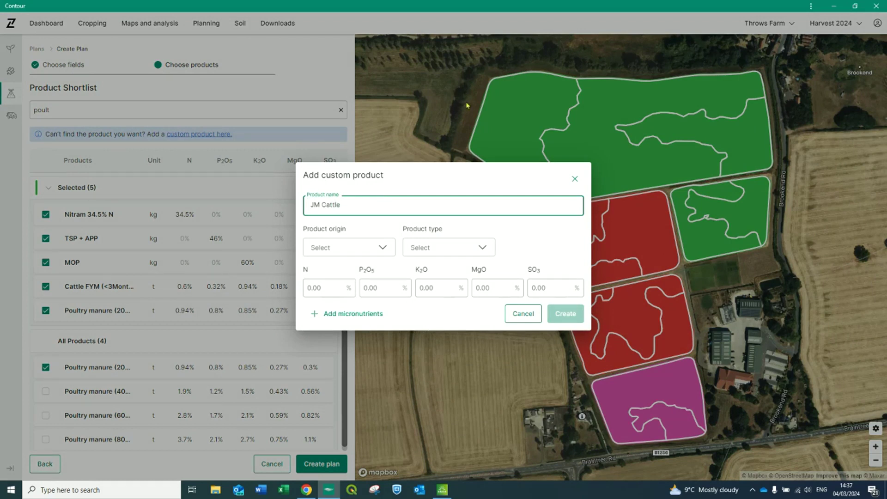
left_click(370, 249)
left_click(353, 268)
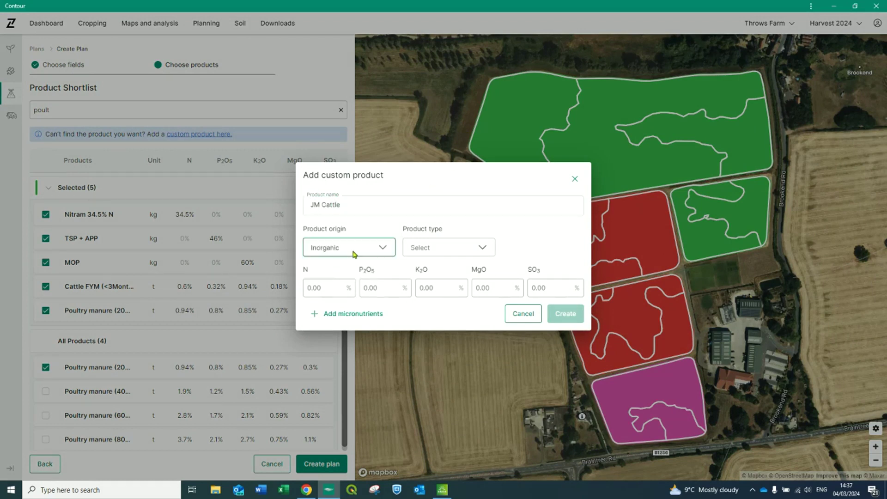
left_click(438, 247)
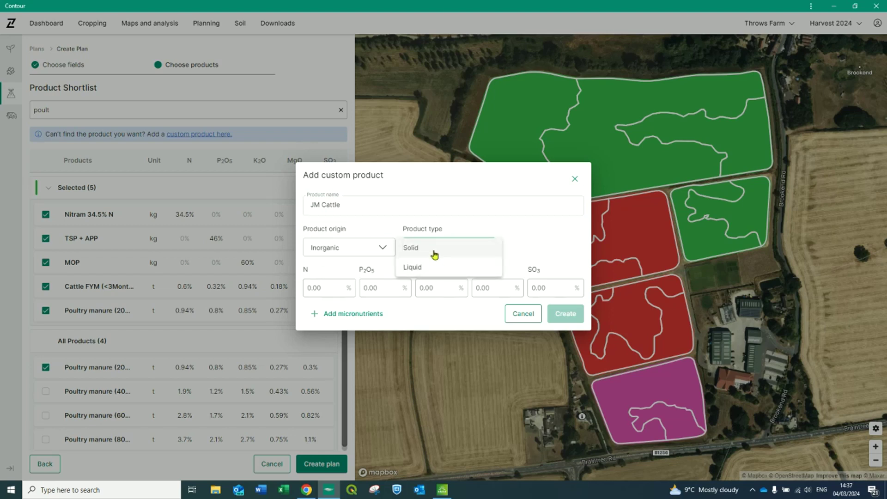
left_click(434, 255)
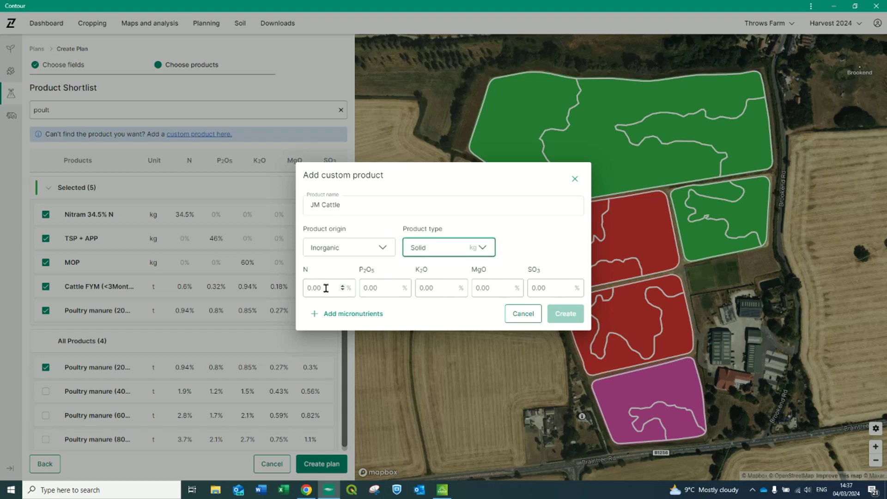
Look through the custom product's nutrient fields and the micronutrient choices in an added row, then discard the custom product.
left_click(325, 289)
left_click(389, 291)
left_click(442, 277)
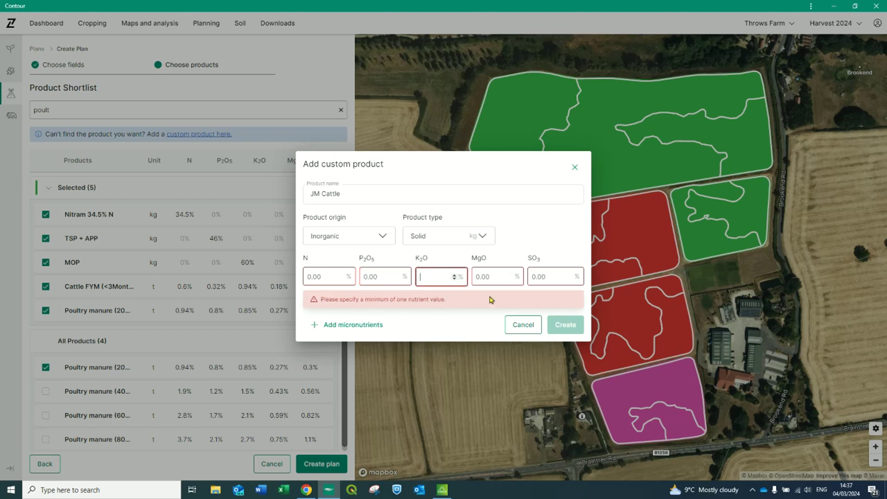
left_click(330, 331)
left_click(362, 327)
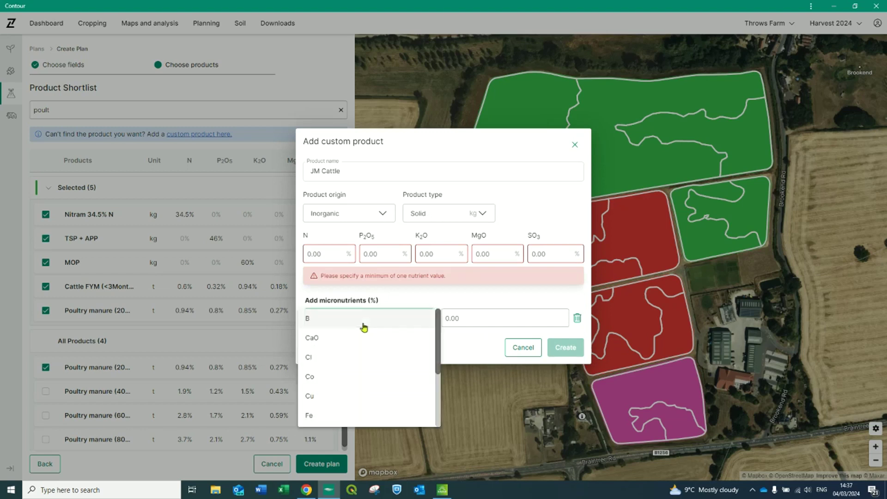
scroll(370, 388, "down", 2)
scroll(377, 378, "down", 1)
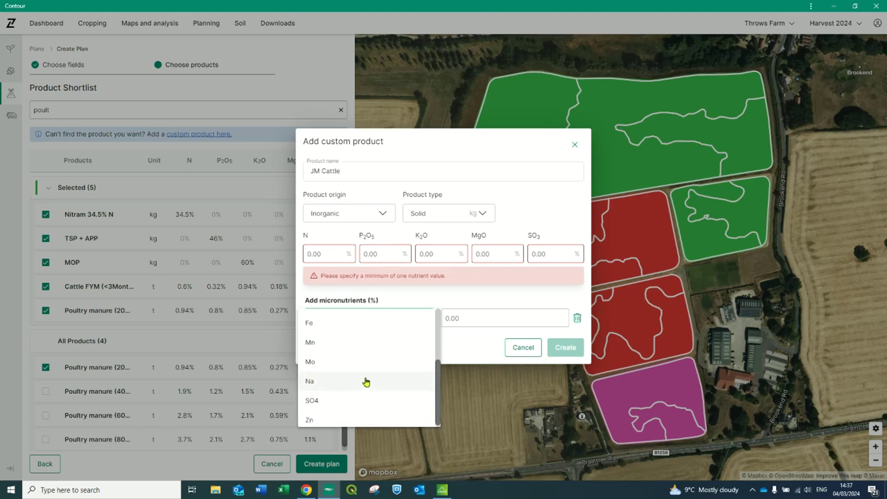
scroll(366, 382, "up", 3)
left_click(510, 320)
left_click(510, 320)
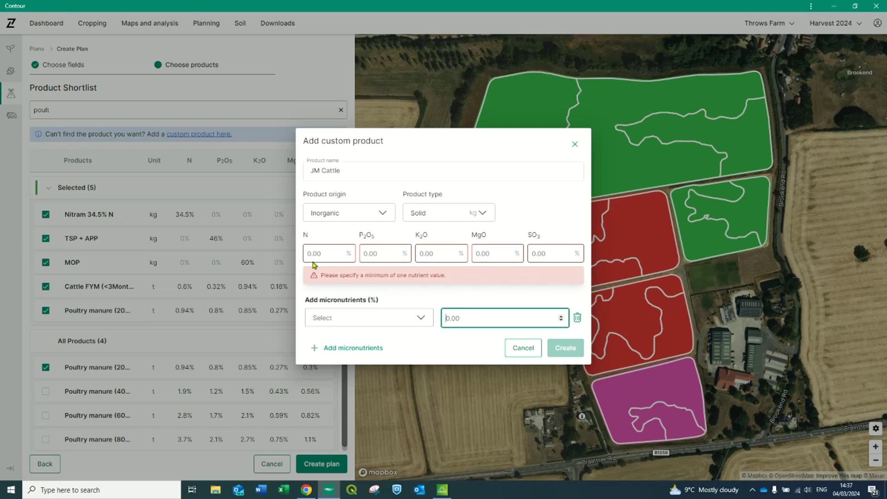
left_click(522, 354)
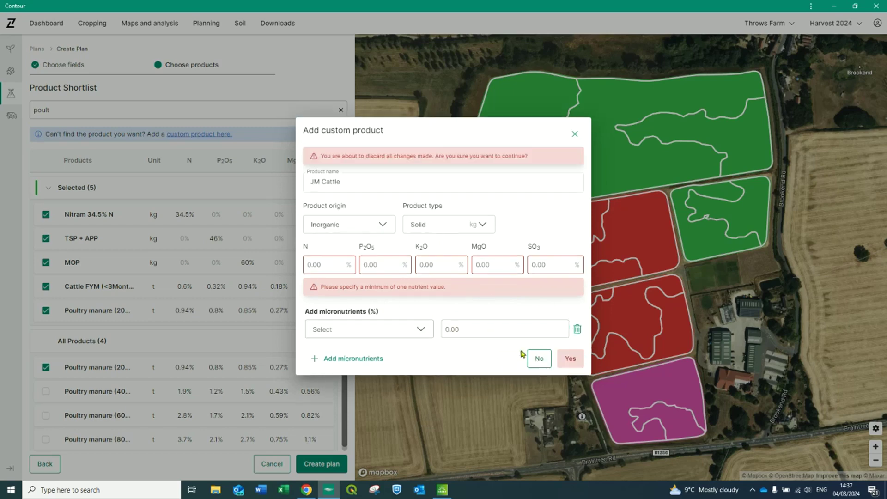
left_click(564, 361)
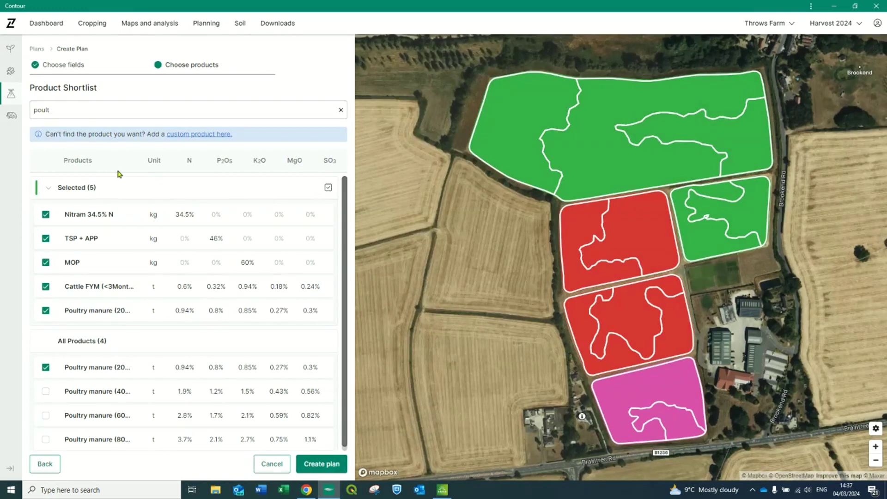
Create the plan from the shortlisted products and view the fields' P2O5, K2O, MgO and SO3 recommendations.
left_click(329, 469)
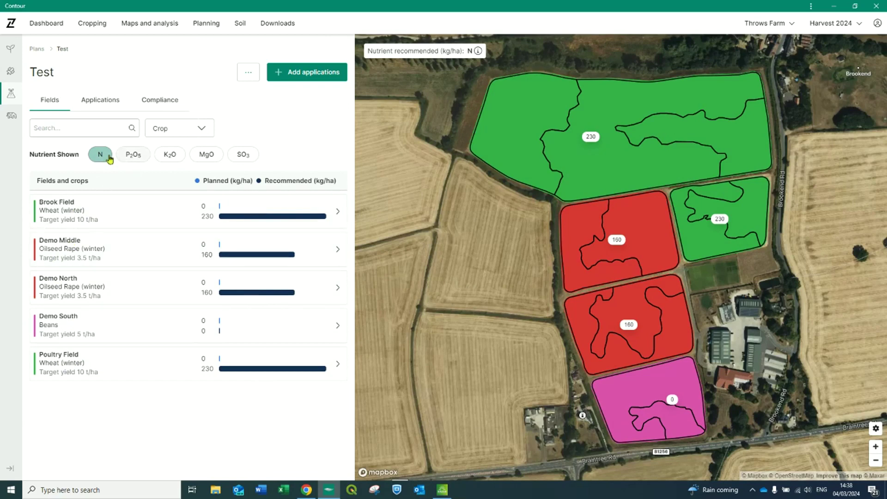
left_click(134, 156)
left_click(170, 156)
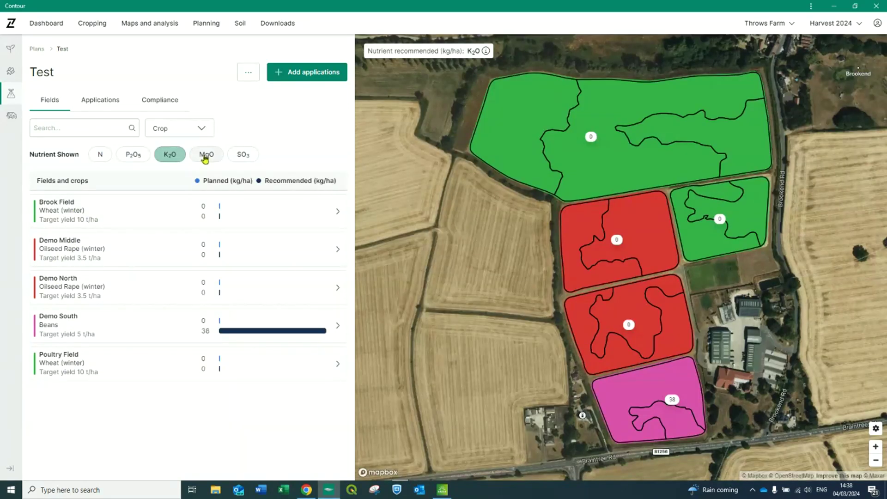
left_click(205, 156)
left_click(242, 154)
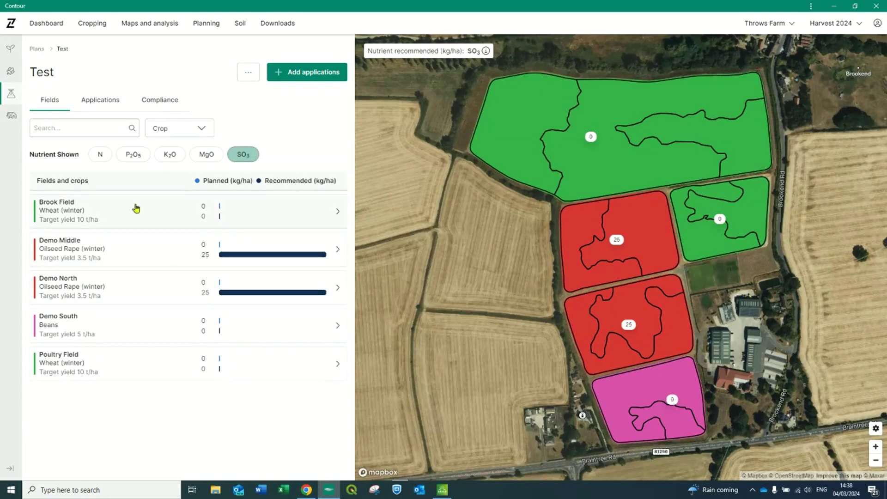
Examine Brook Field's nutrient recommendations and soil analysis by zone, and return to the Test plan's field overview.
left_click(110, 219)
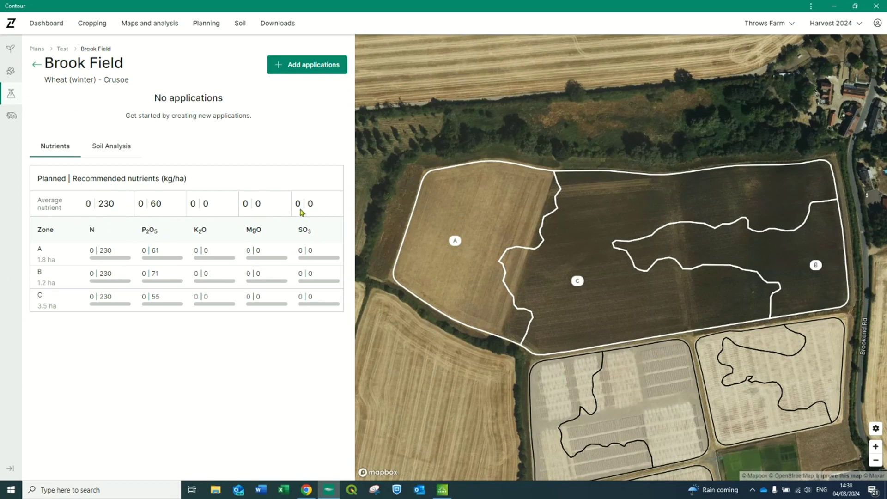
left_click(113, 148)
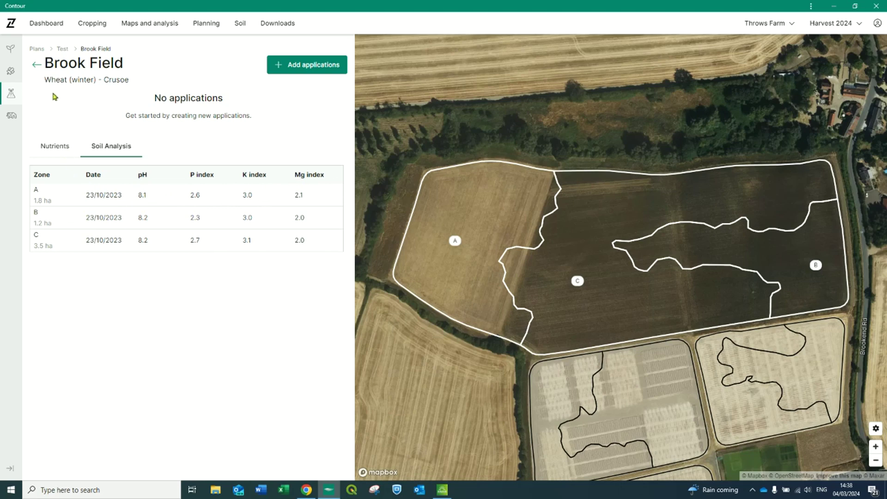
left_click(38, 66)
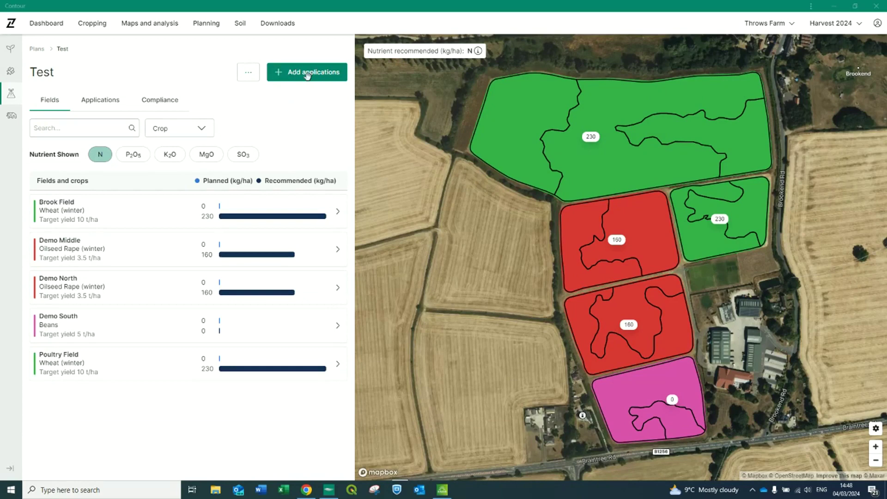
Start adding applications to the Test plan and create a new timing named Autumn FYM 1.
left_click(289, 79)
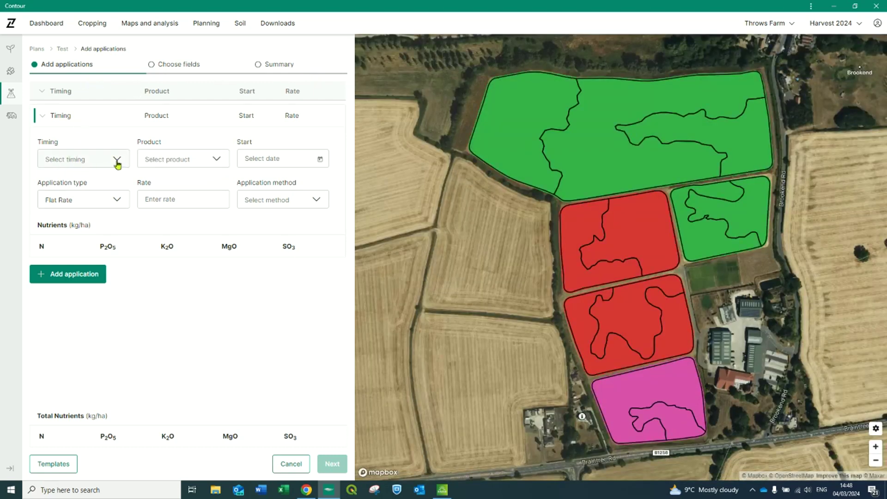
left_click(91, 161)
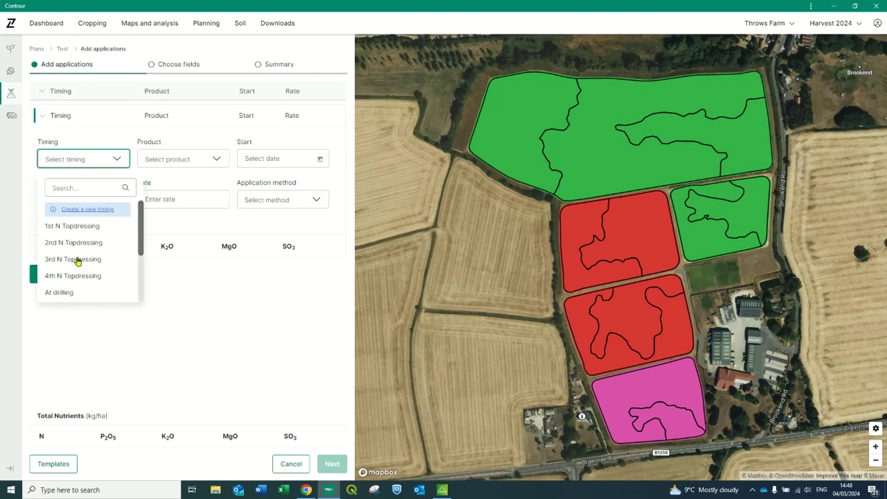
scroll(79, 275, "down", 1)
scroll(80, 275, "down", 1)
scroll(79, 273, "up", 3)
left_click(86, 211)
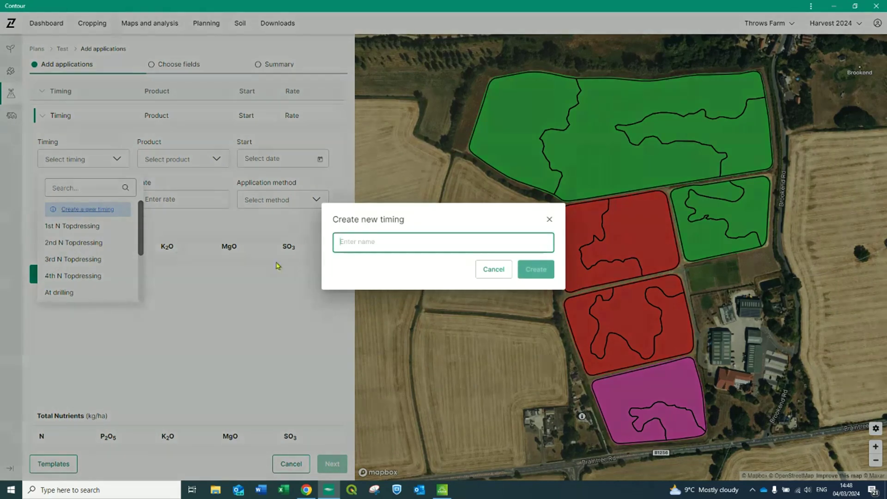
type("Autumn FYM")
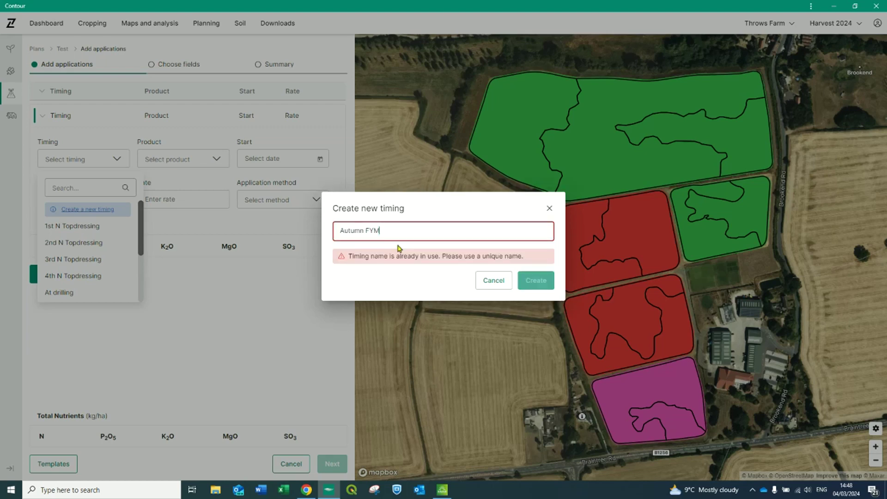
type("1")
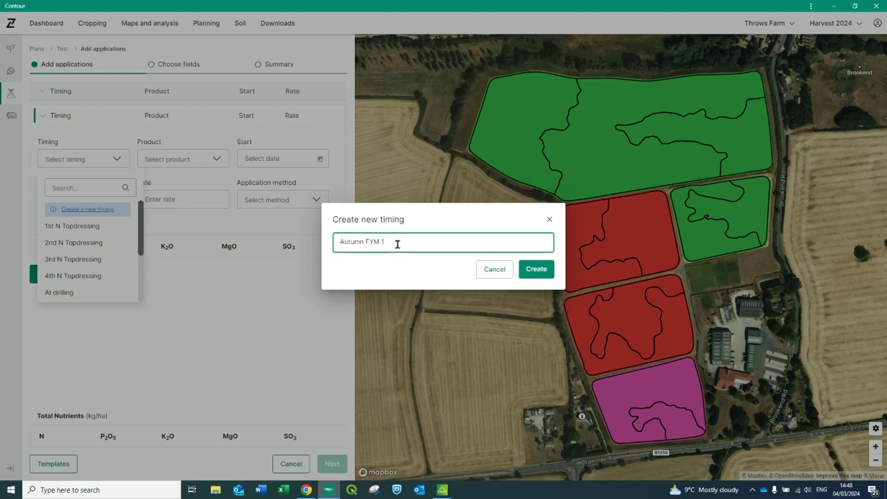
left_click(537, 269)
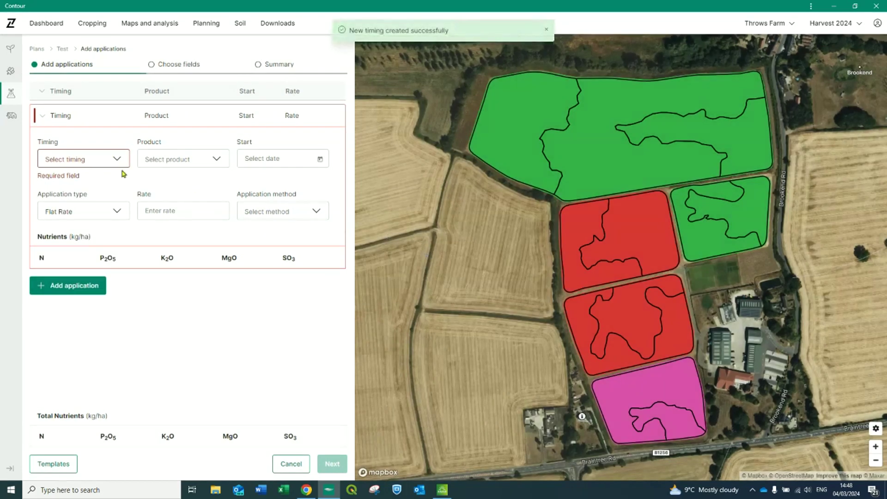
Set the first application to the 1st N Topdressing timing with Nitram 34.5% N, starting 13/03/2024.
left_click(111, 159)
scroll(93, 227, "down", 3)
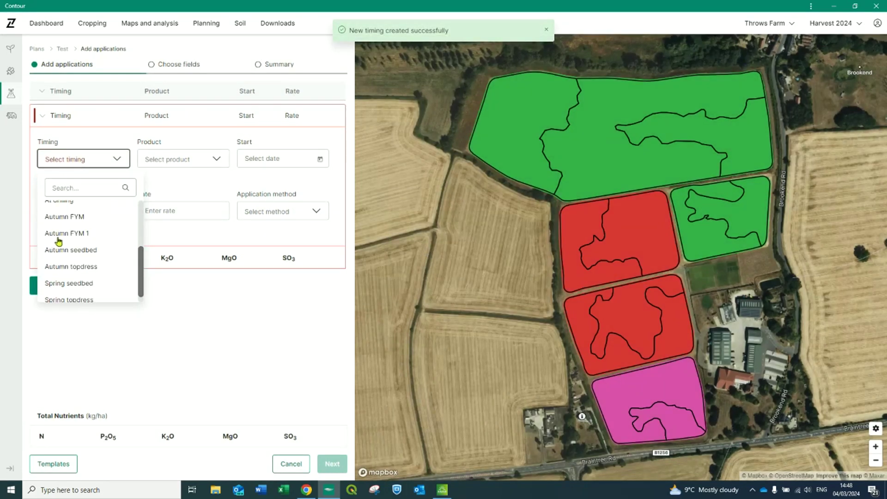
scroll(88, 269, "up", 3)
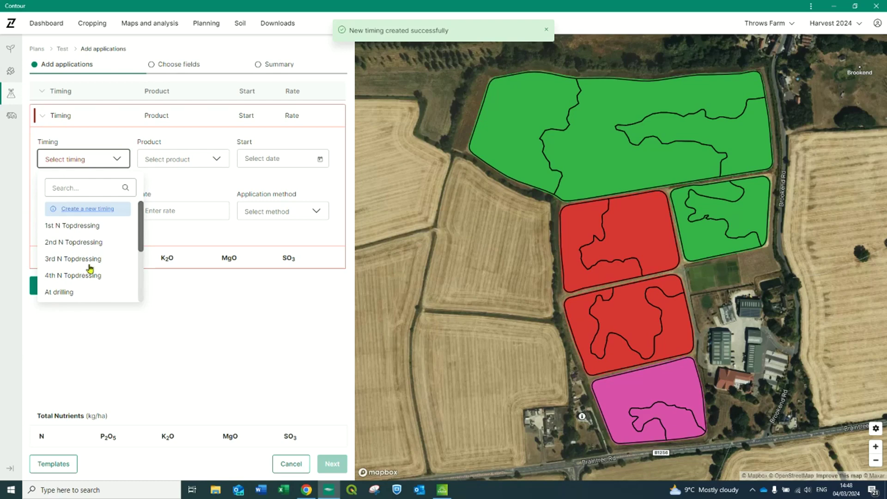
left_click(64, 231)
left_click(180, 160)
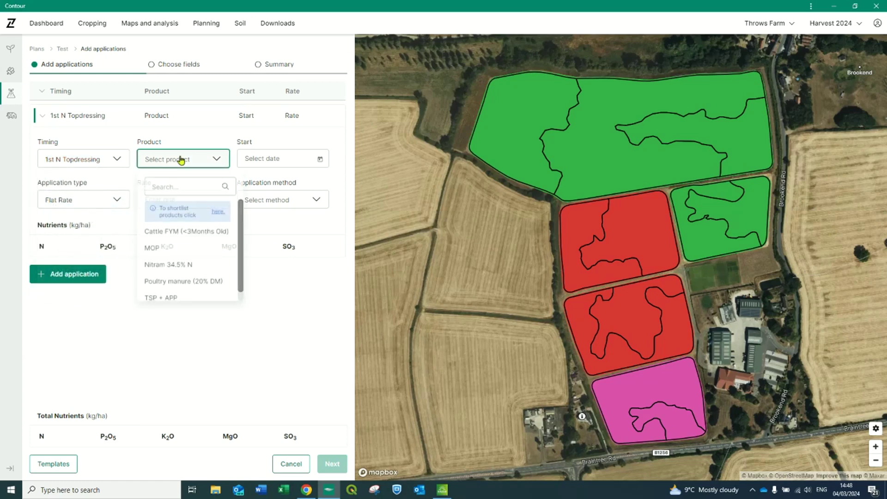
left_click(179, 264)
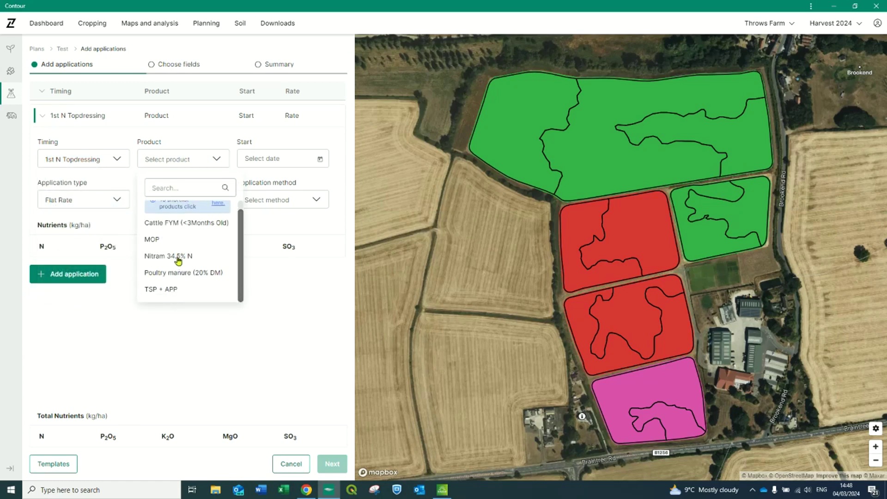
left_click(274, 162)
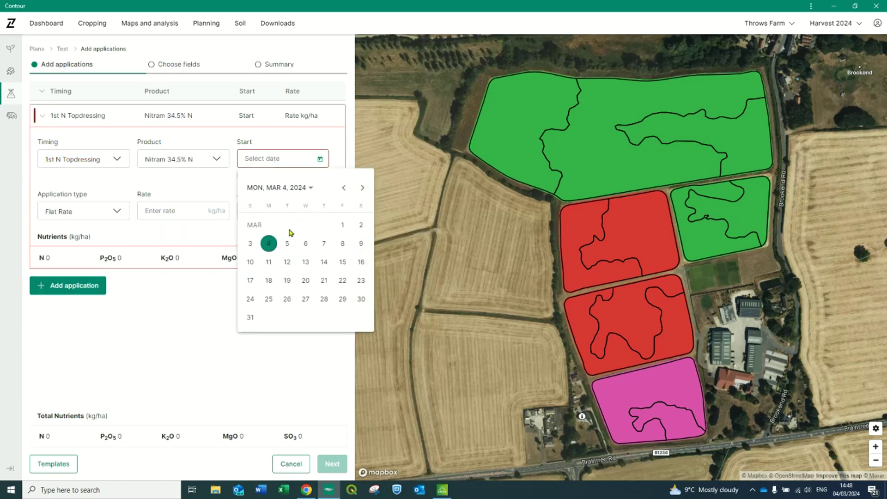
left_click(305, 255)
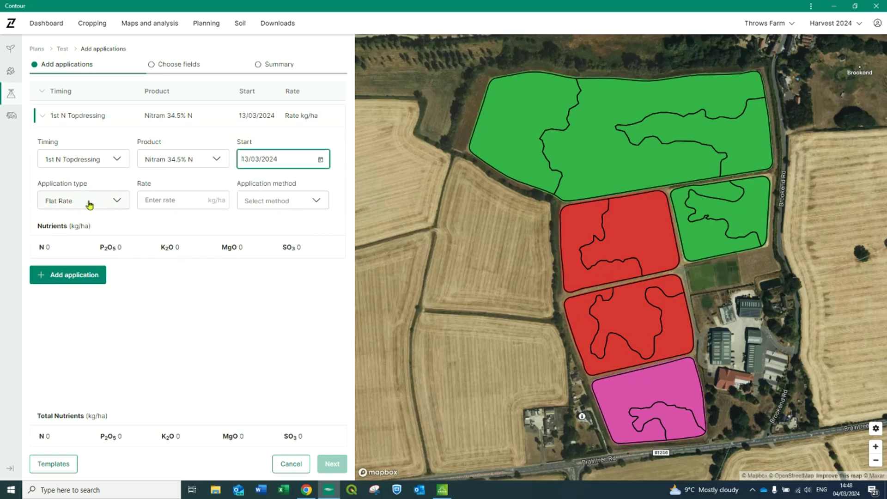
Give the 1st N Topdressing a flat rate of 200 kg/ha with the Surface Broadcast method.
left_click(66, 201)
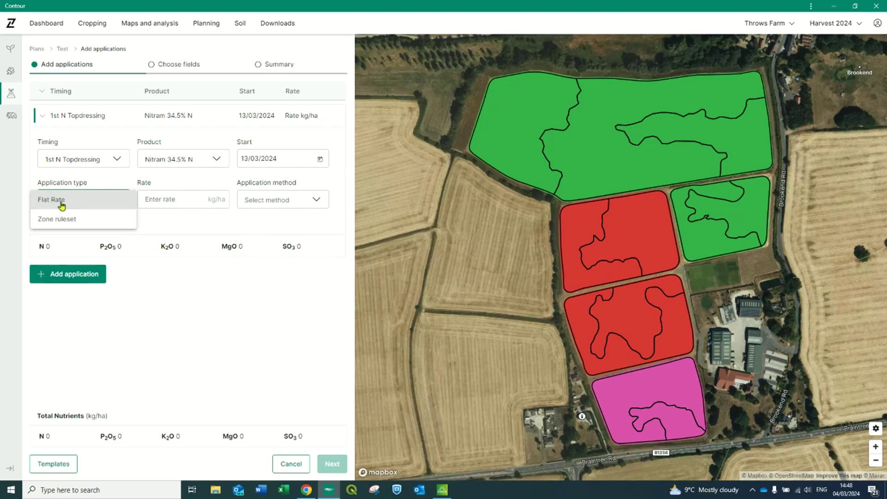
left_click(61, 203)
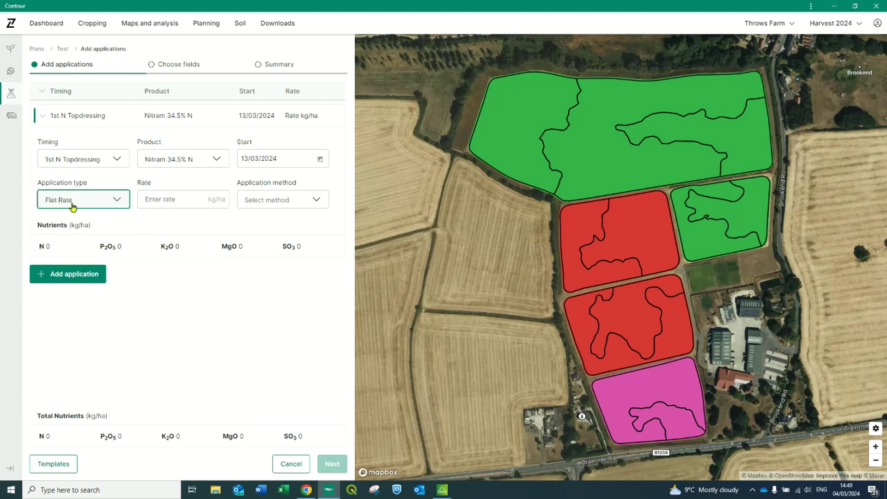
left_click(169, 199)
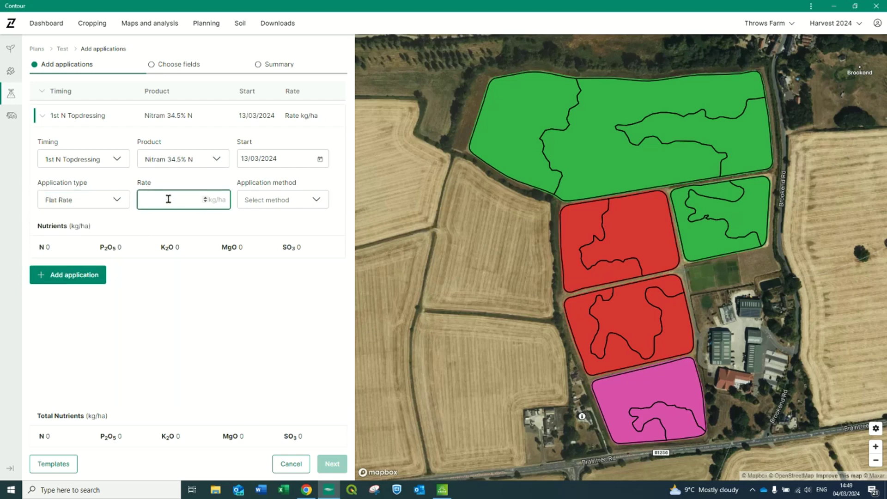
type("200")
left_click(282, 201)
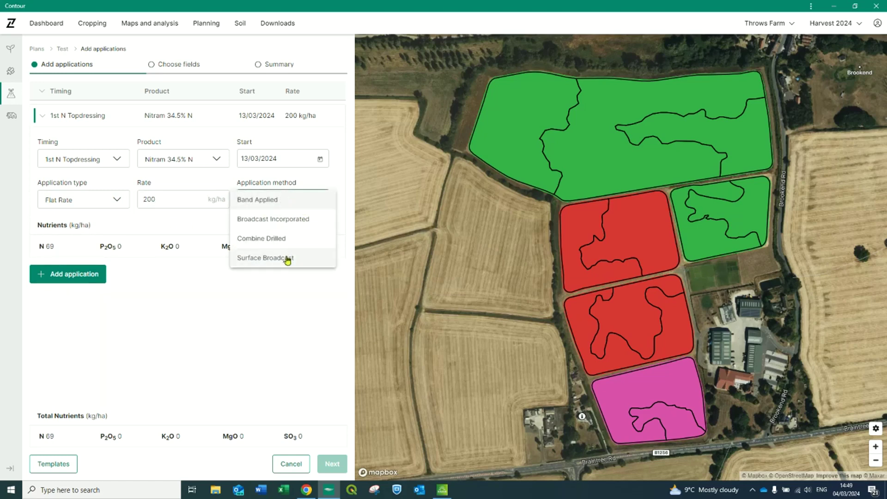
left_click(287, 257)
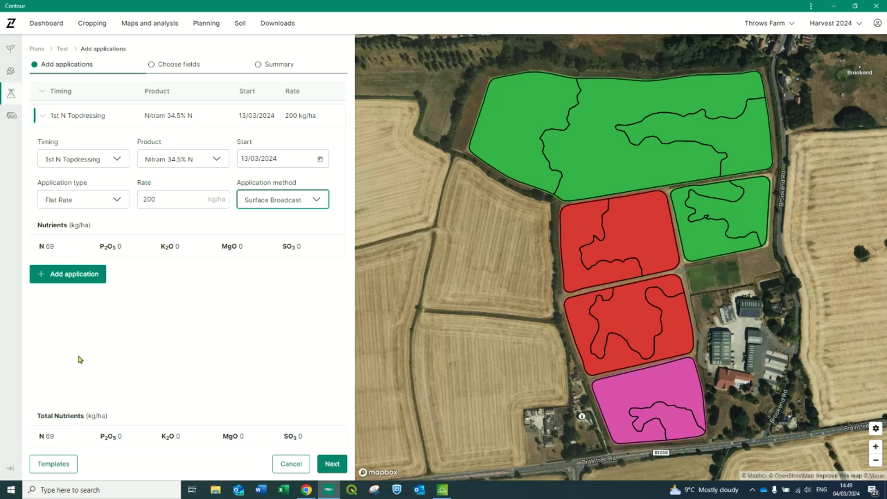
Add a second application with the 2nd N Topdressing timing and Nitram 34.5% N, starting 17/04/2024.
left_click(77, 274)
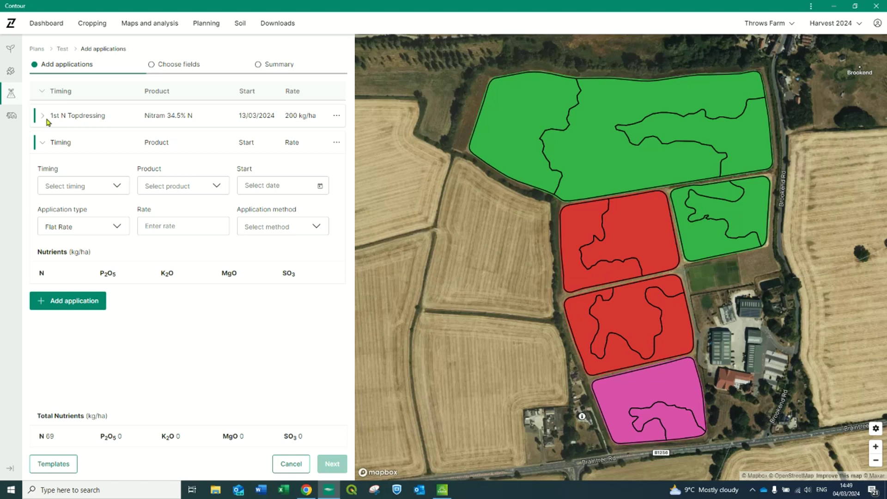
left_click(84, 185)
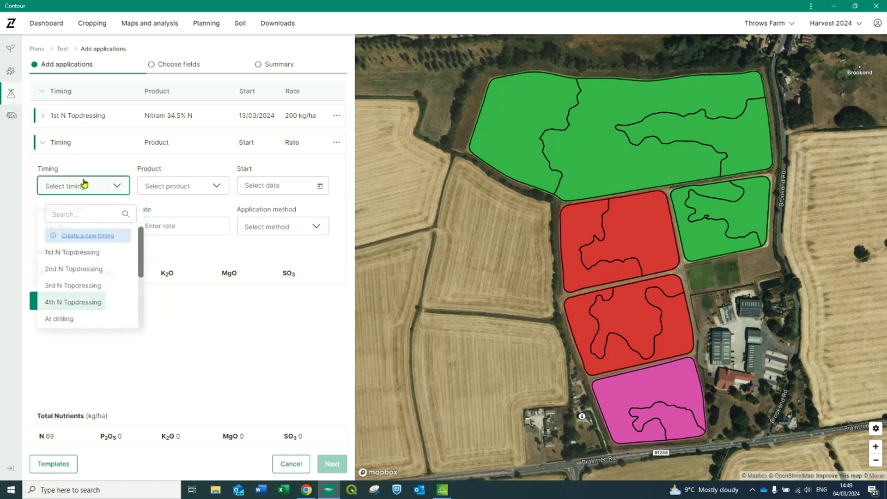
left_click(59, 270)
left_click(168, 187)
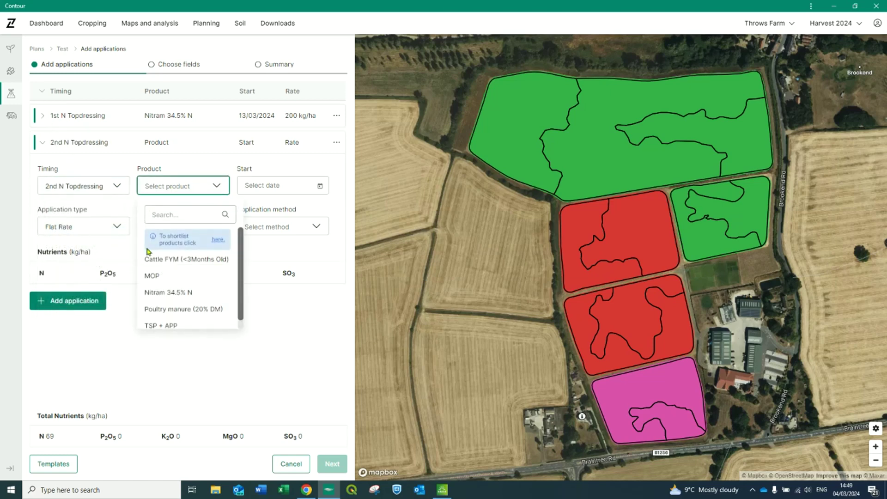
left_click(170, 297)
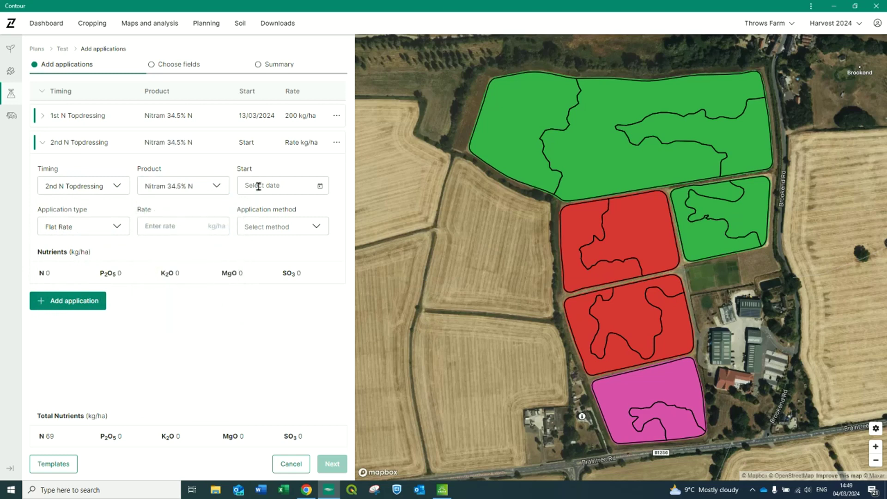
left_click(272, 187)
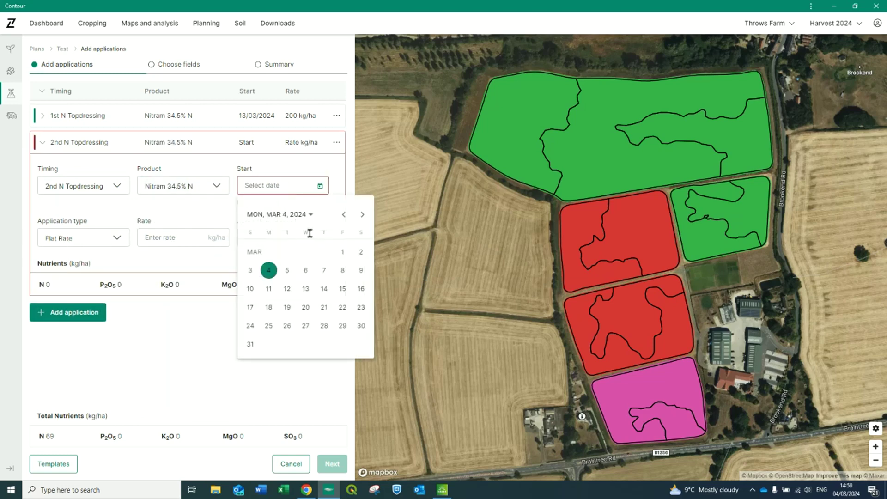
left_click(361, 215)
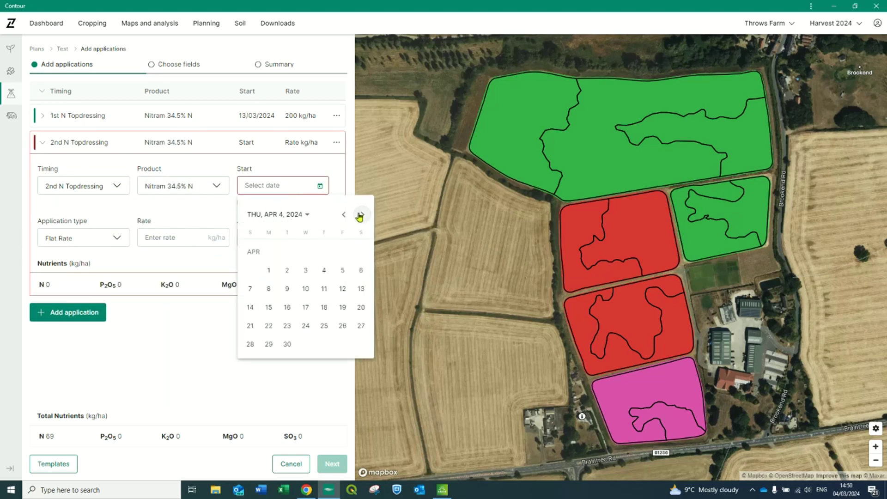
left_click(306, 308)
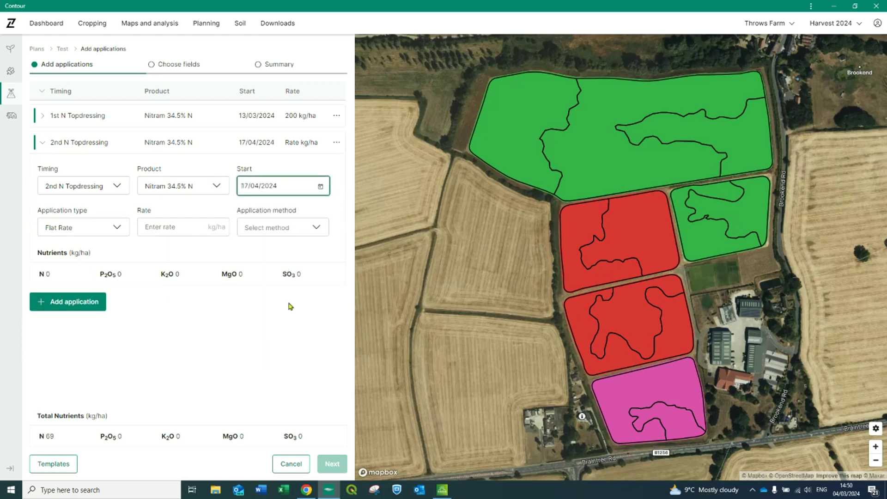
Set the 2nd N Topdressing's rate to 250 kg/ha and its application method to Surface Broadcast.
left_click(161, 233)
type("250")
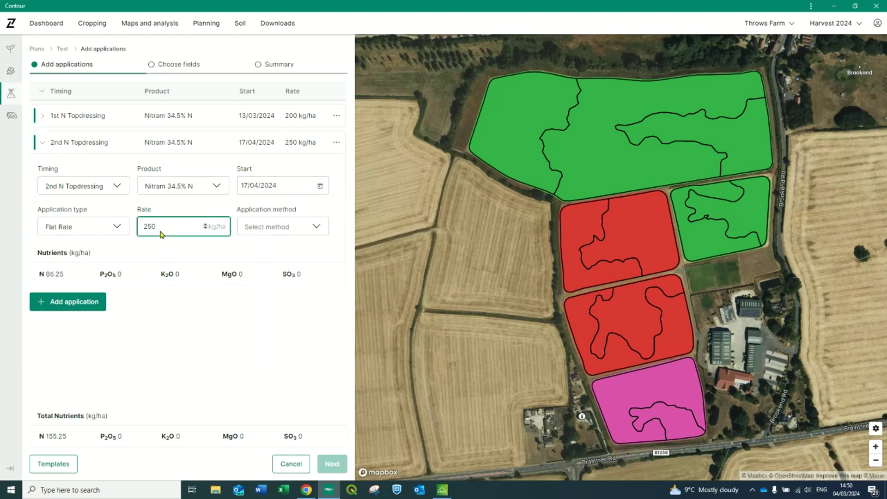
left_click(255, 227)
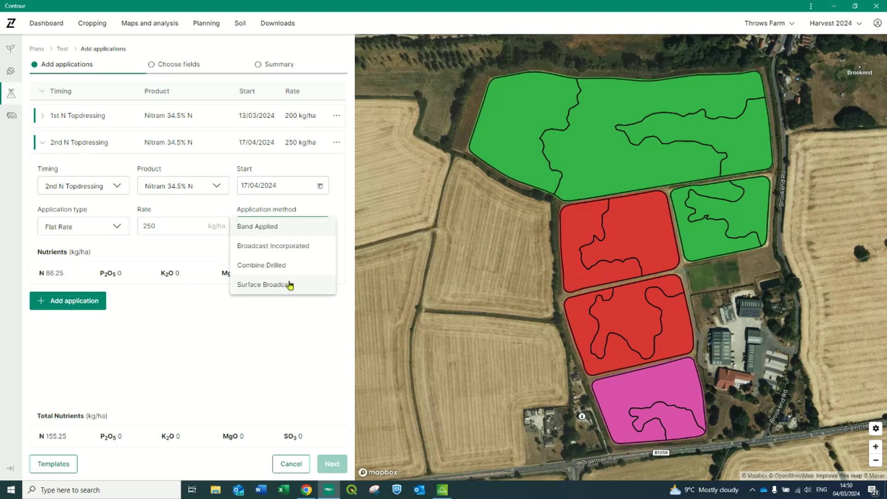
left_click(290, 285)
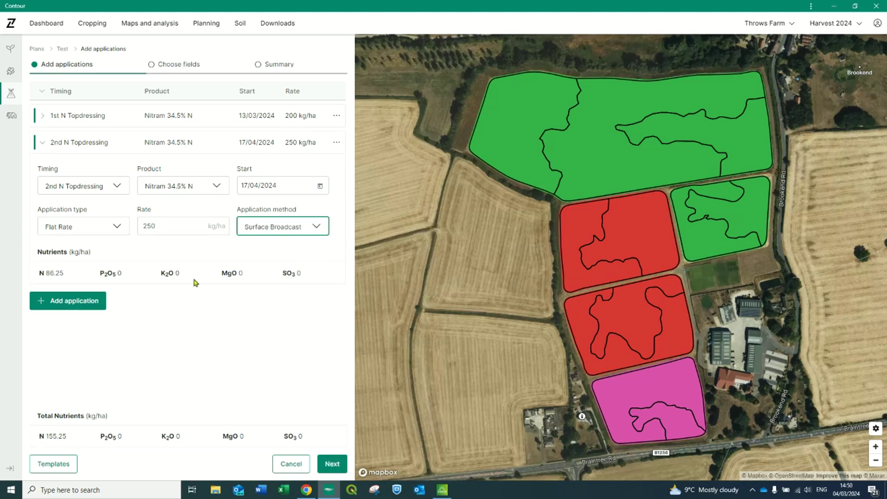
Add a third application with the 3rd N Topdressing timing and Nitram 34.5% N, starting 22/05/2024.
left_click(65, 303)
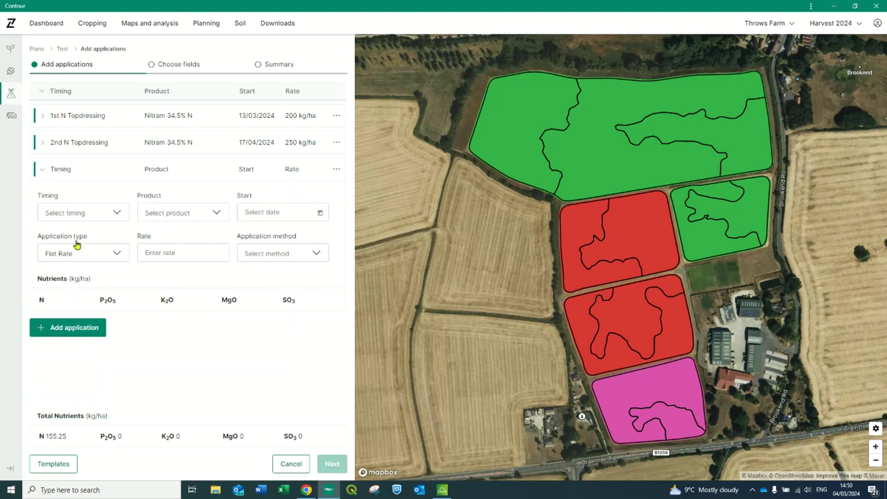
left_click(82, 217)
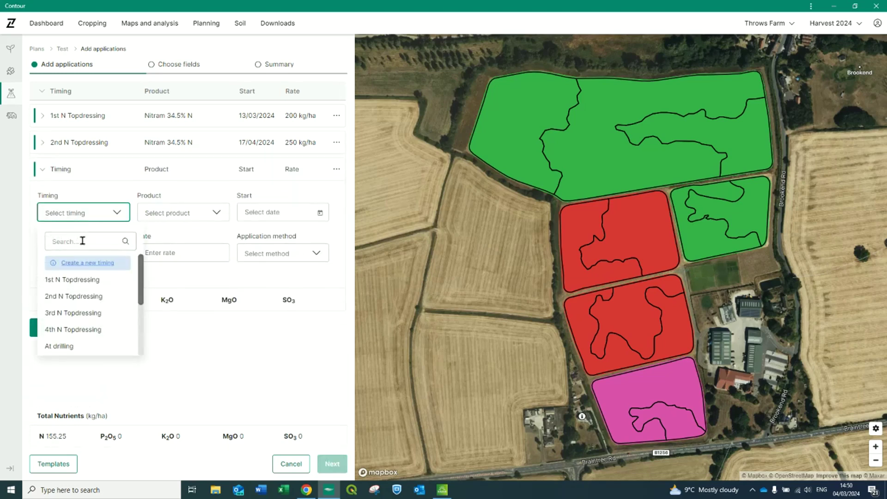
left_click(74, 318)
left_click(175, 221)
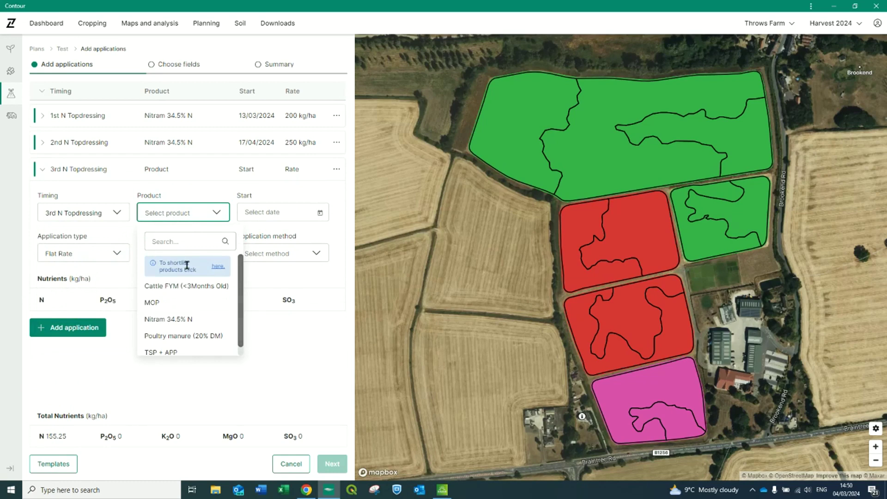
left_click(166, 318)
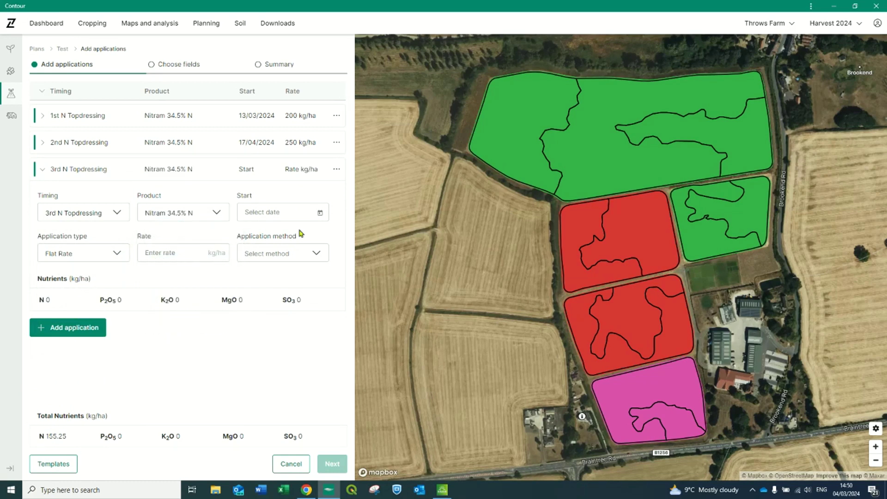
left_click(272, 211)
left_click(364, 242)
left_click(363, 241)
left_click(306, 334)
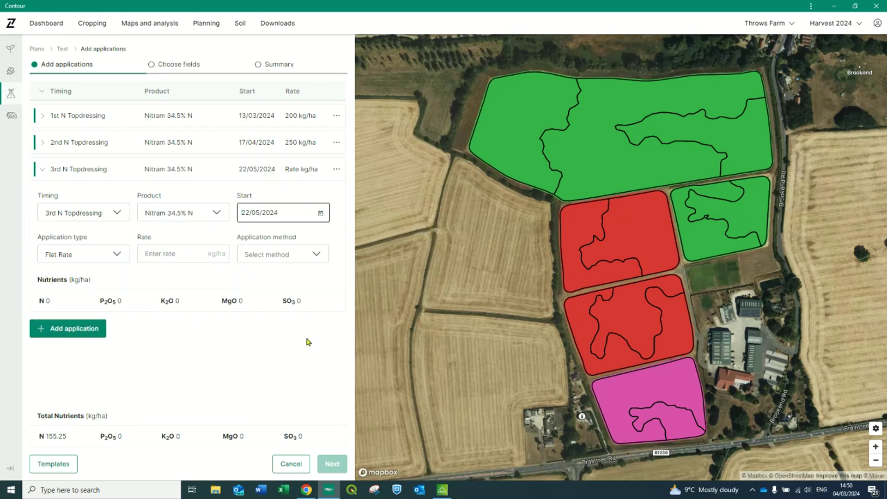
Set the 3rd N Topdressing's rate to 214 kg/ha and its application method to Surface Broadcast.
left_click(188, 255)
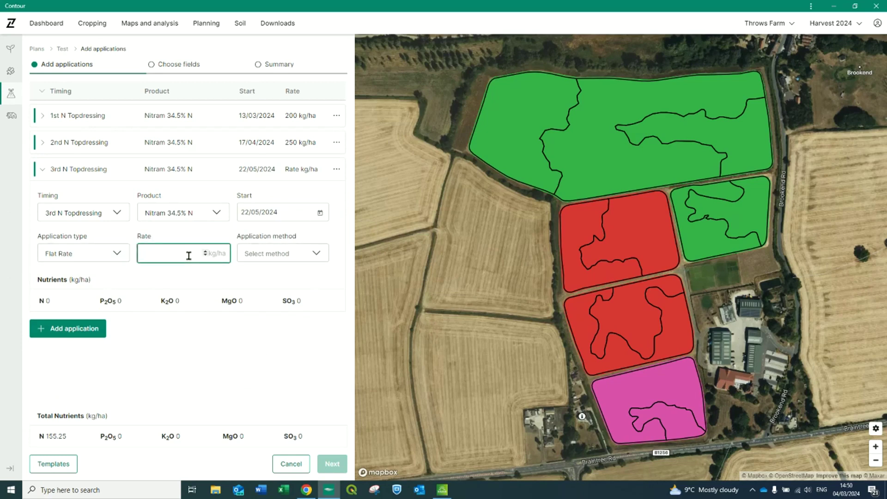
type("214")
left_click(284, 255)
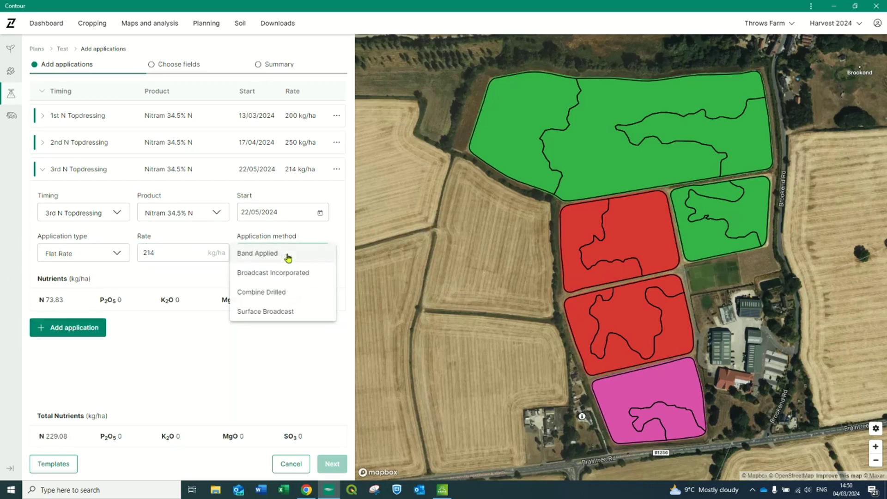
left_click(288, 312)
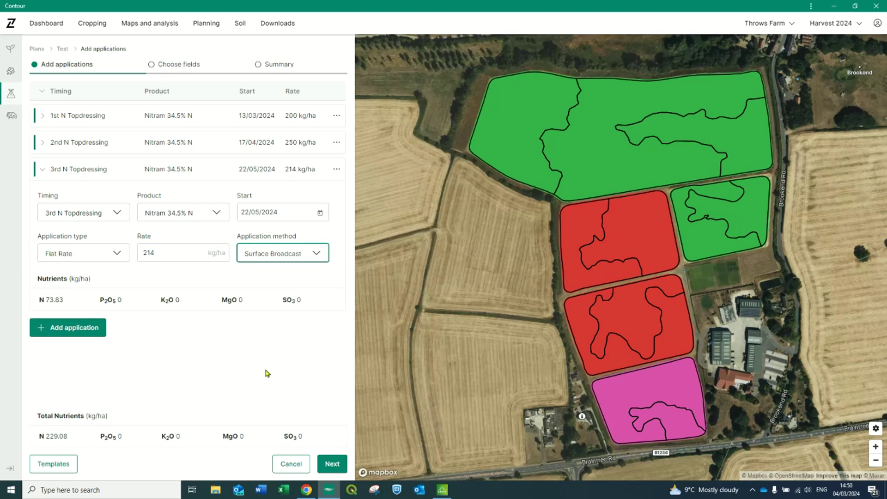
Add a fourth application with the At drilling timing and the TSP + APP product, starting 07/11/2023.
left_click(84, 329)
left_click(78, 240)
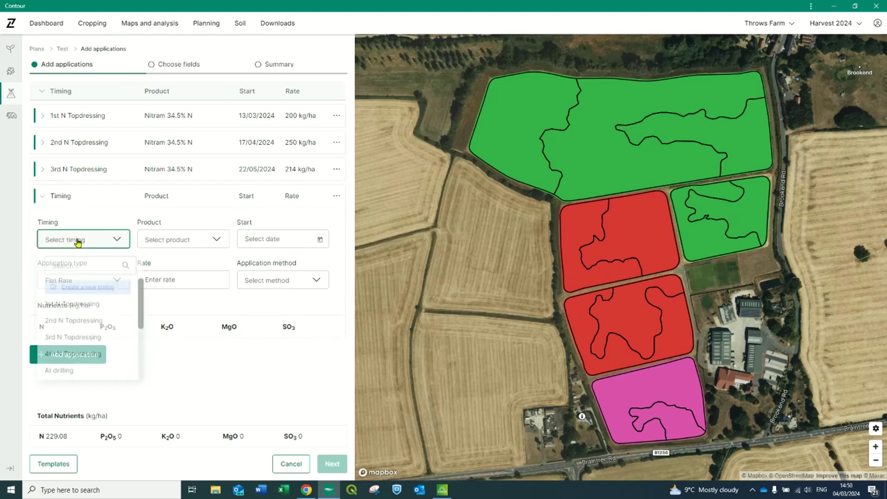
left_click(59, 370)
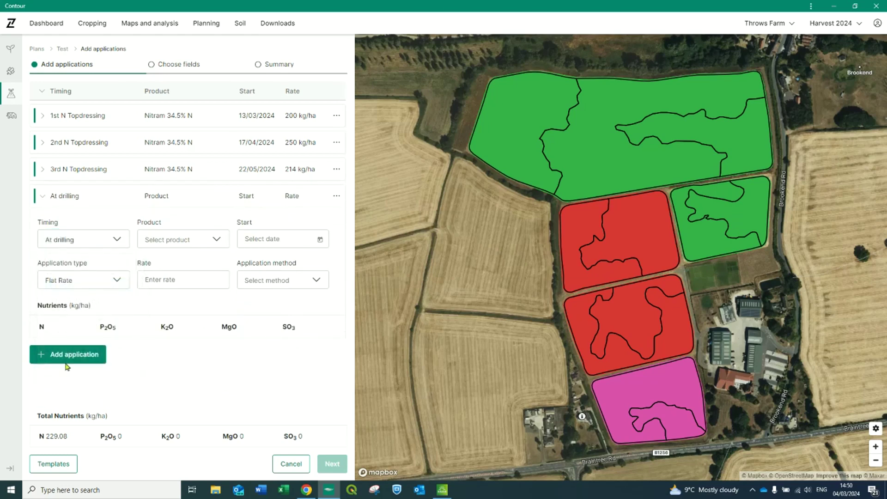
left_click(167, 241)
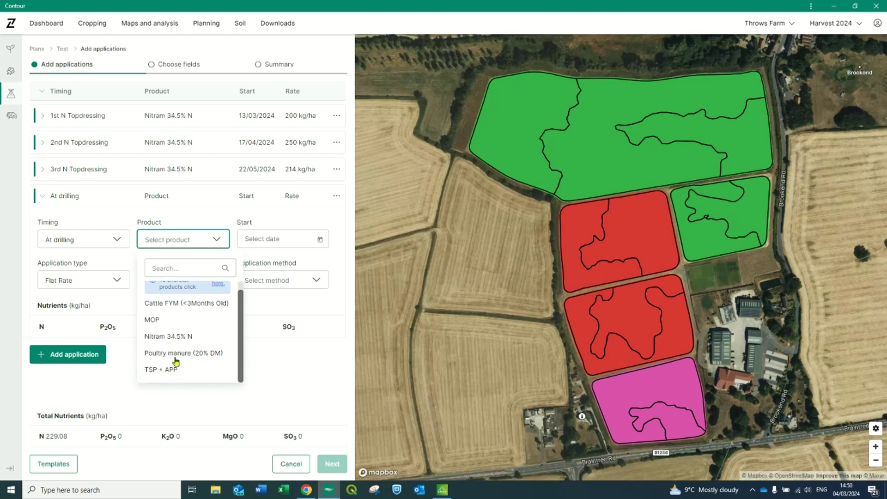
left_click(171, 376)
left_click(264, 241)
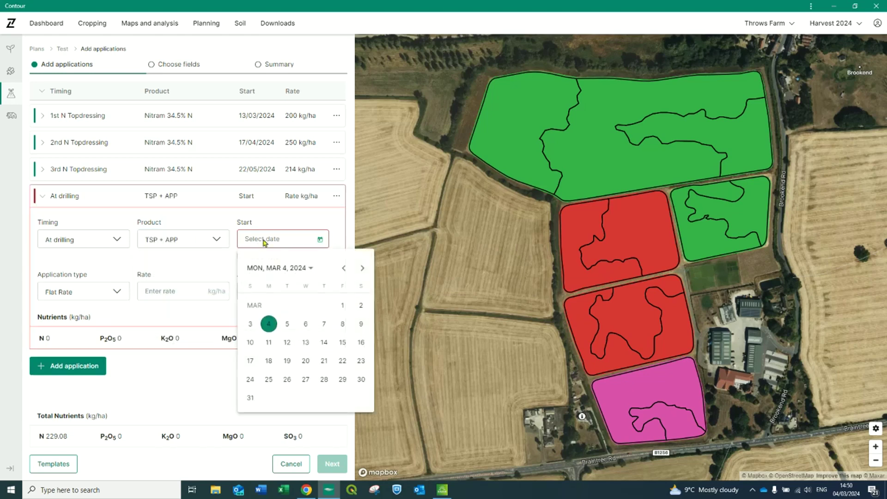
left_click(344, 268)
left_click(343, 269)
left_click(344, 268)
left_click(343, 268)
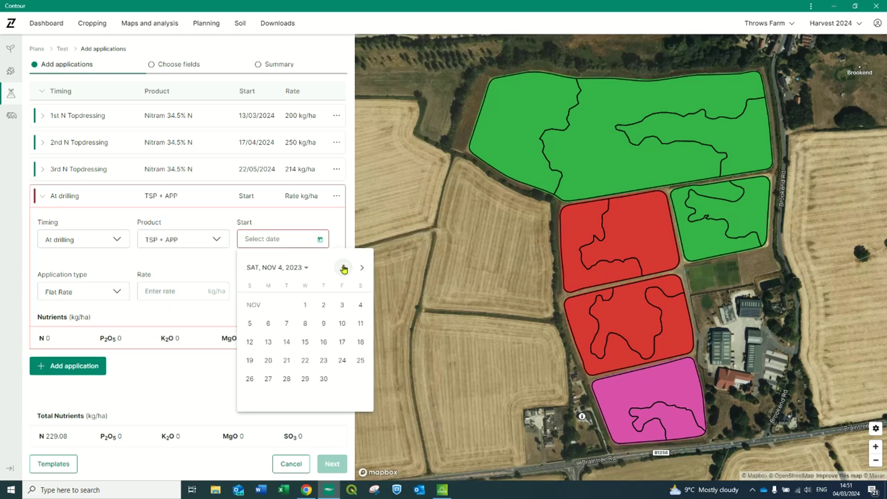
left_click(286, 323)
Set the At drilling application's type to Zone ruleset and its application method to Surface Broadcast.
left_click(71, 287)
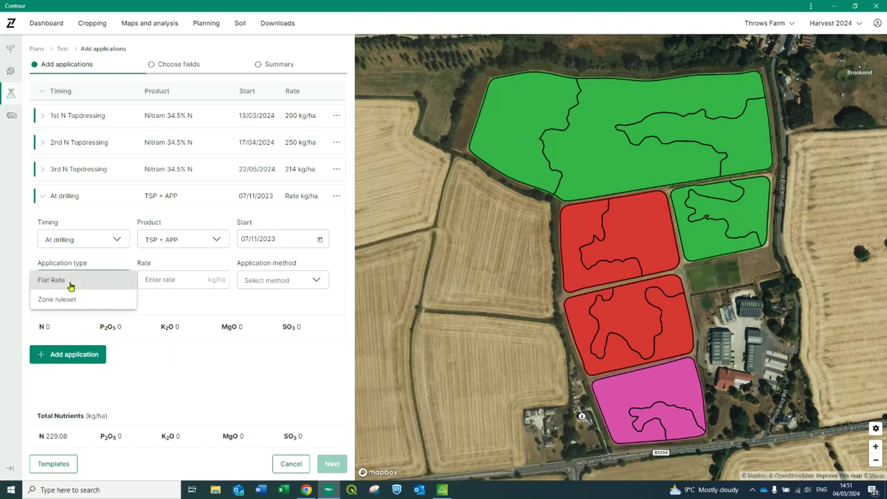
left_click(73, 301)
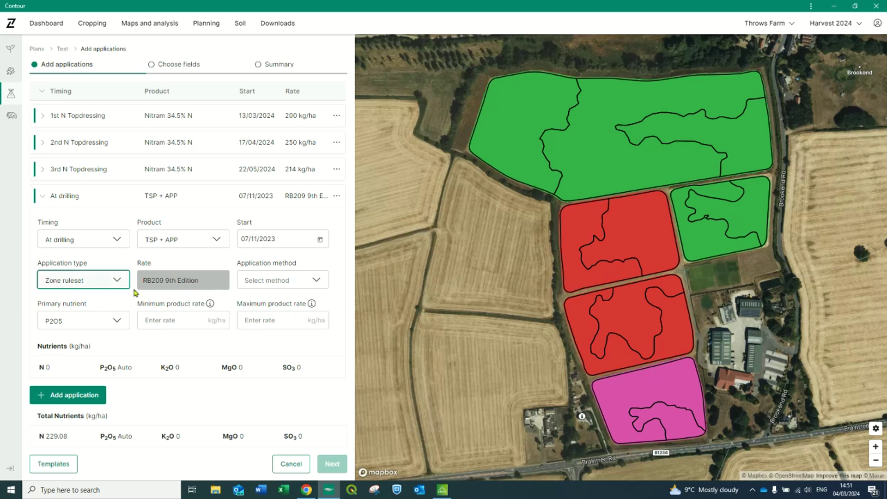
left_click(274, 282)
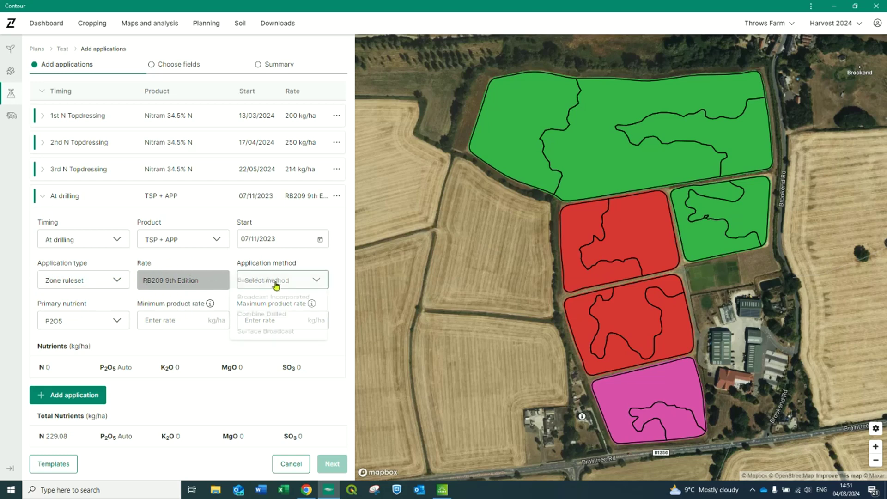
left_click(282, 339)
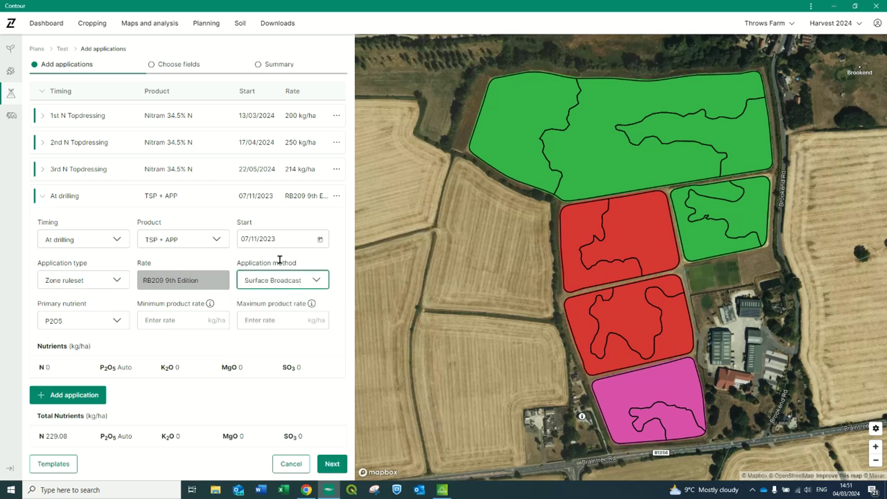
Use P2O5 as the At drilling application's primary nutrient and set its minimum product rate to 50 kg/ha.
left_click(75, 320)
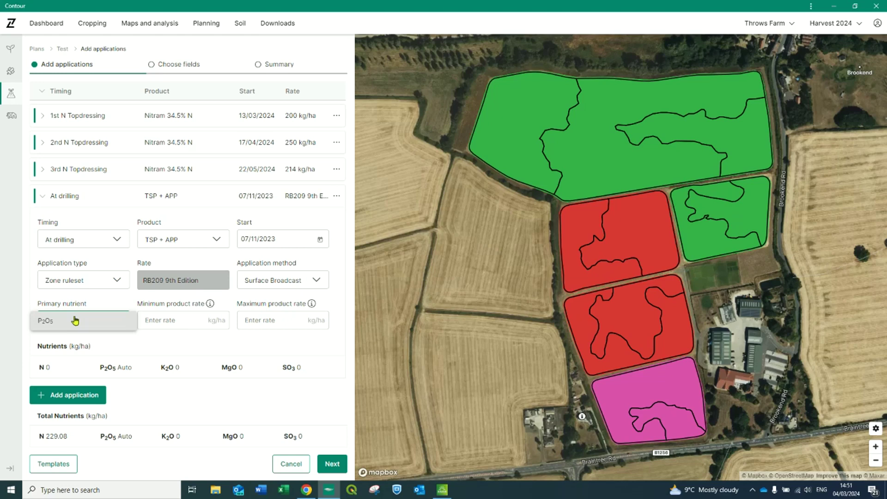
left_click(76, 320)
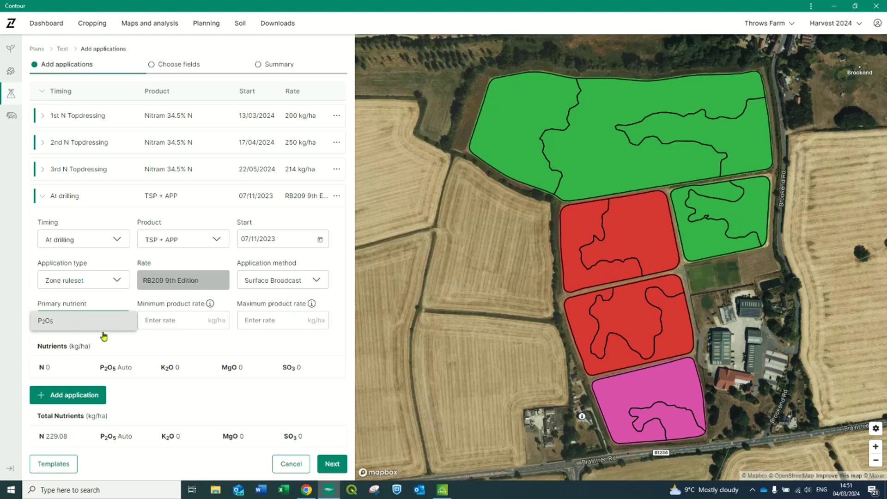
left_click(180, 320)
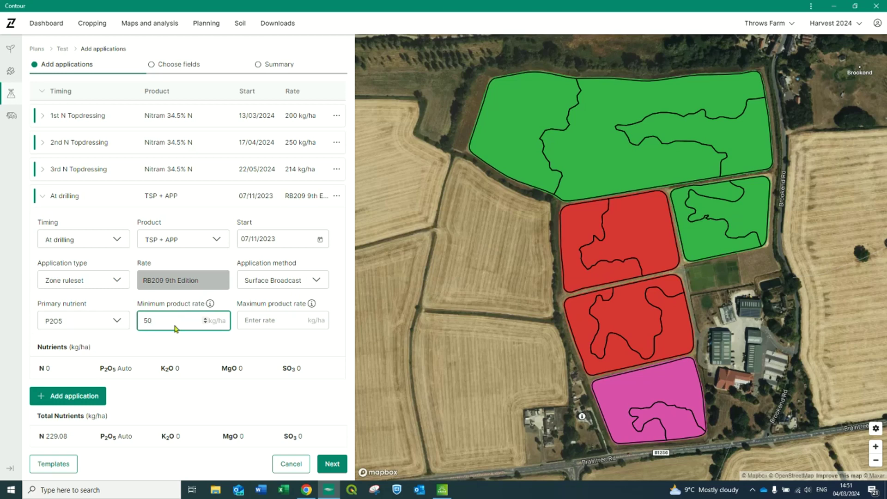
left_click(275, 320)
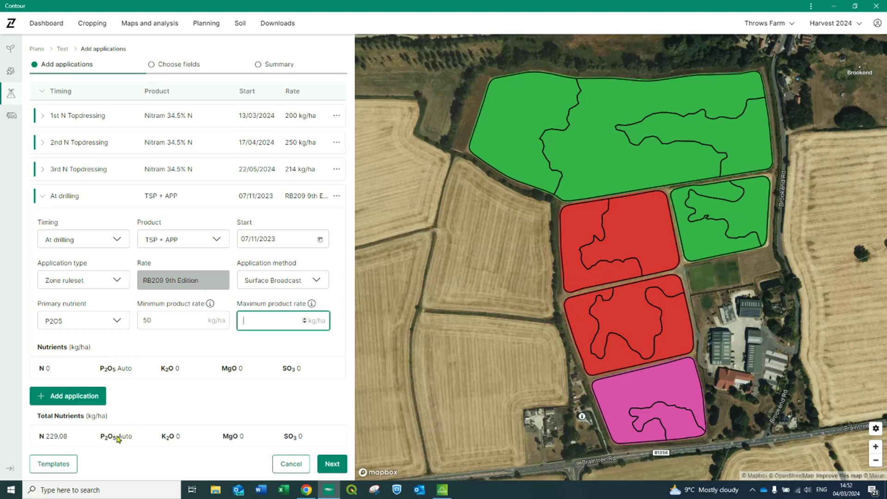
Add a fifth application with the Spring topdress timing and the MOP product, starting 08/04/2024.
left_click(68, 401)
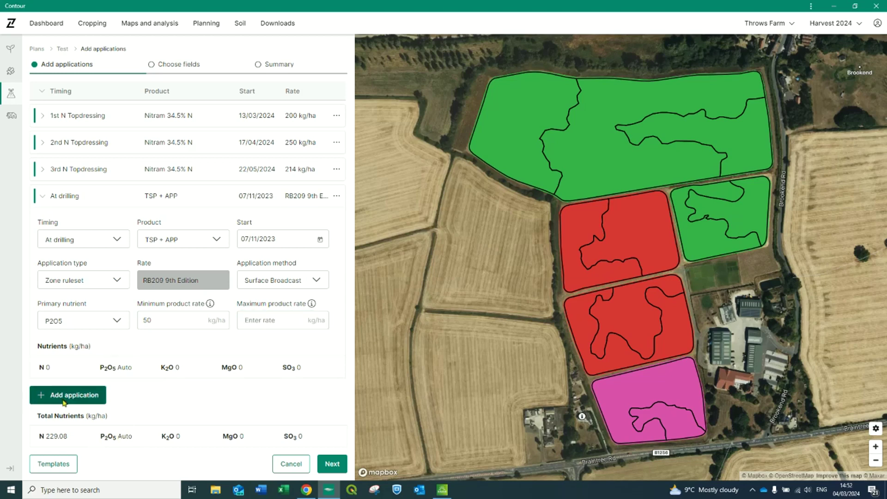
left_click(76, 275)
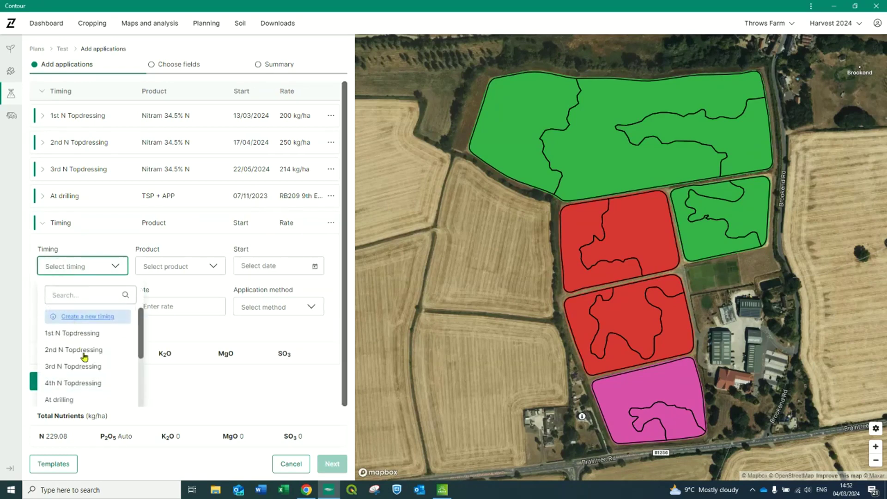
scroll(84, 357, "down", 2)
scroll(97, 387, "down", 2)
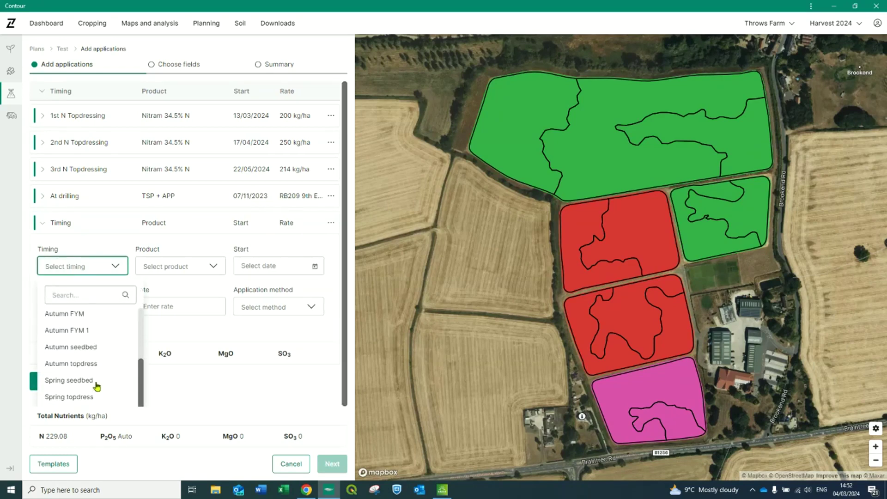
left_click(81, 400)
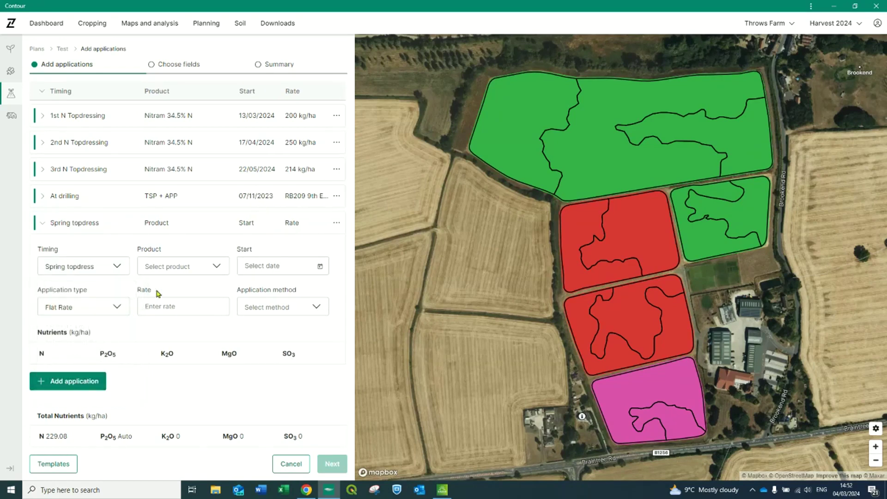
left_click(187, 268)
left_click(153, 357)
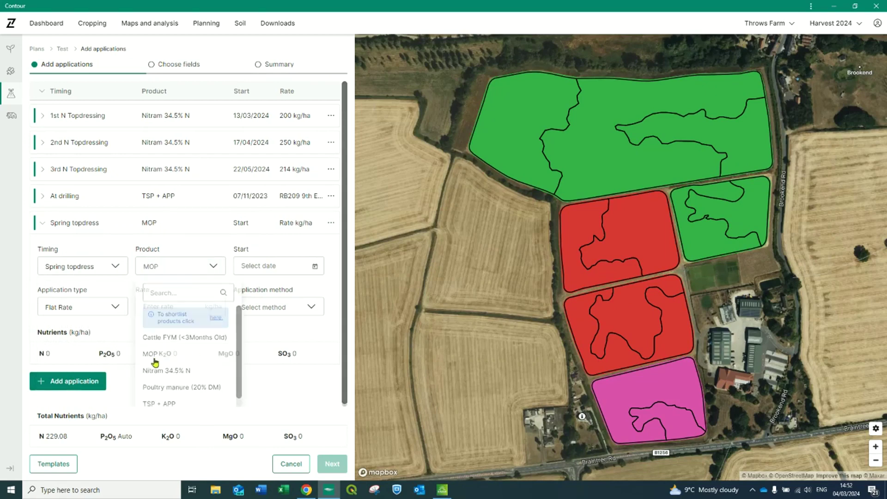
left_click(265, 264)
left_click(355, 295)
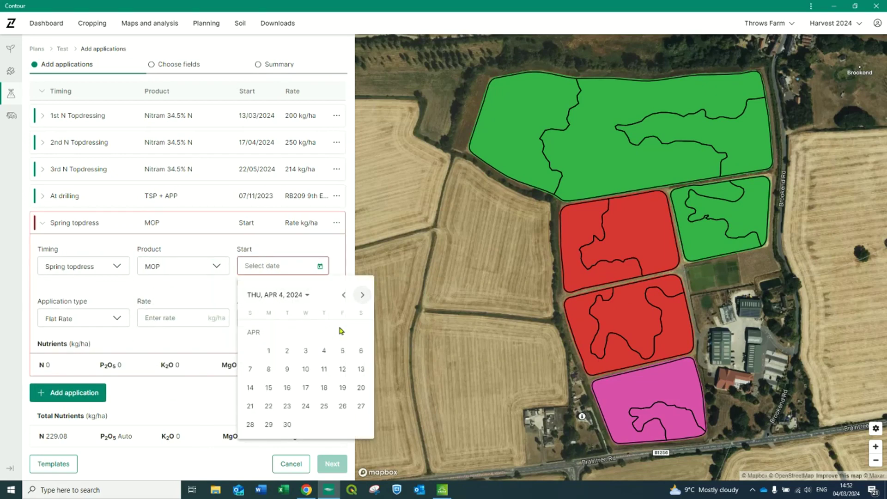
left_click(268, 369)
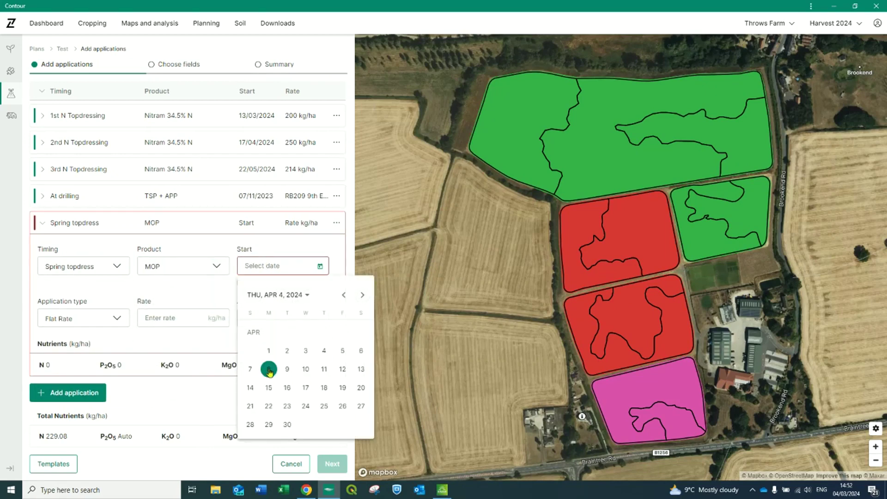
Set the Spring topdress application's type to Zone ruleset and its application method to Surface Broadcast.
left_click(89, 310)
left_click(80, 327)
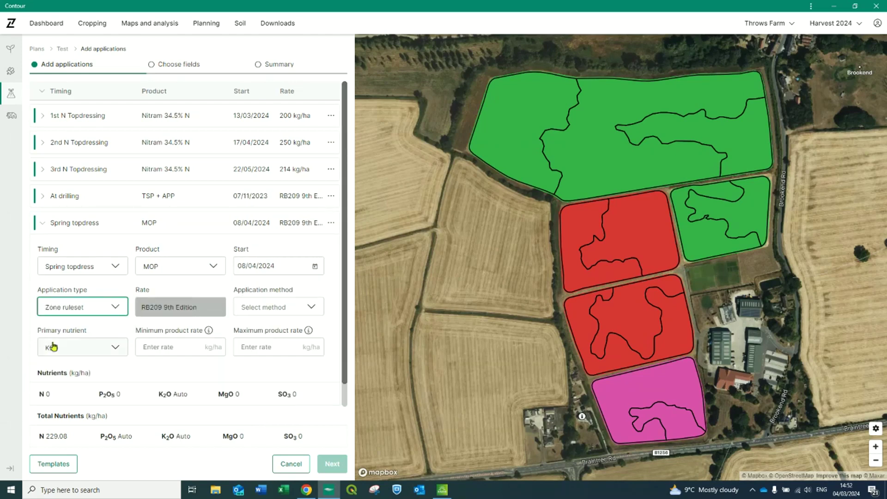
left_click(267, 309)
left_click(242, 365)
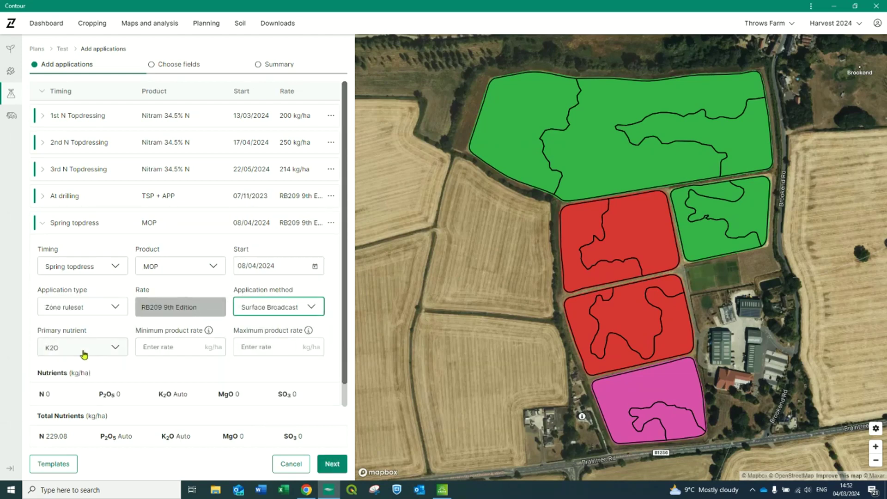
Use K2O as the Spring topdress application's primary nutrient and set its minimum product rate to 50 kg/ha.
left_click(83, 348)
left_click(171, 348)
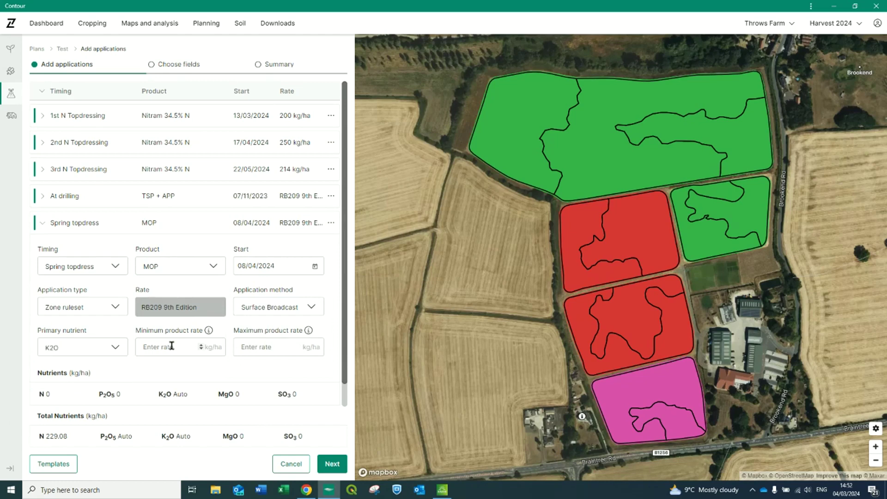
left_click(171, 346)
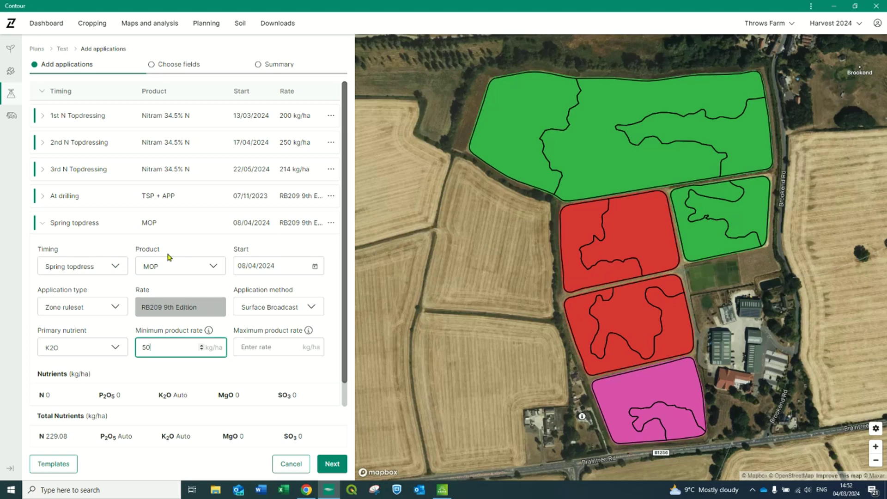
Save the set of applications as a new template named Winter Wheat demo.
left_click(58, 467)
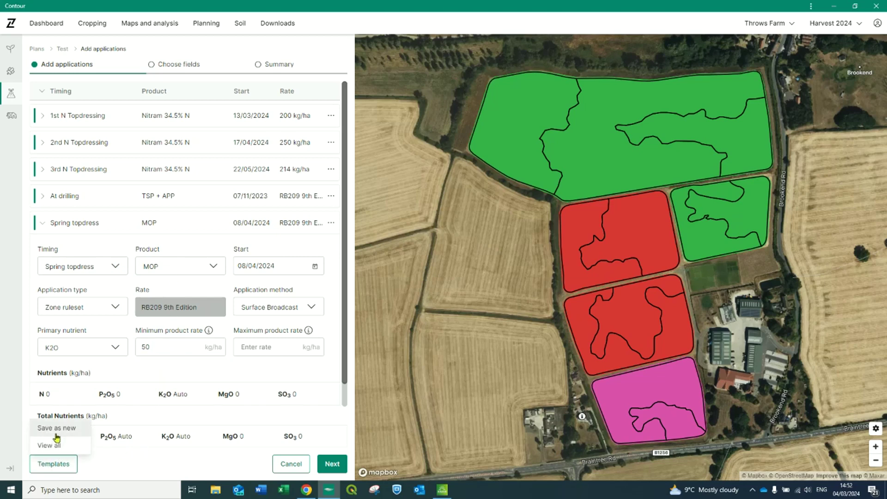
left_click(56, 429)
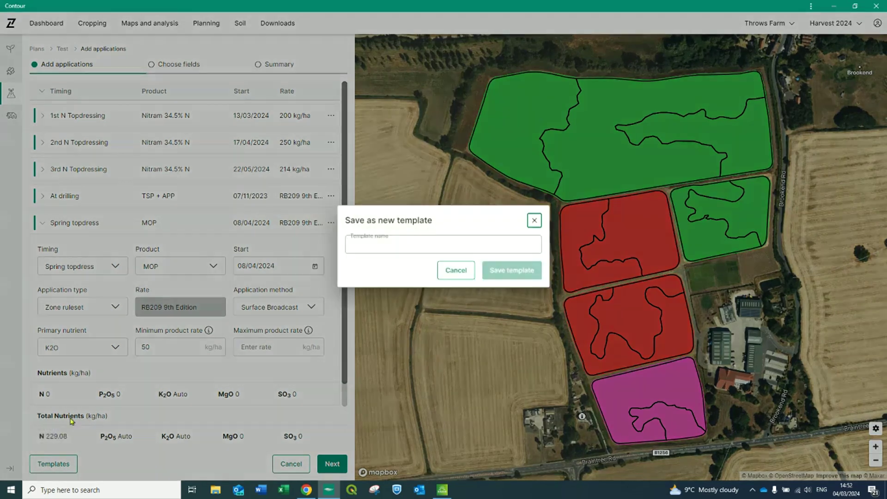
left_click(398, 249)
type("Winter Wheat")
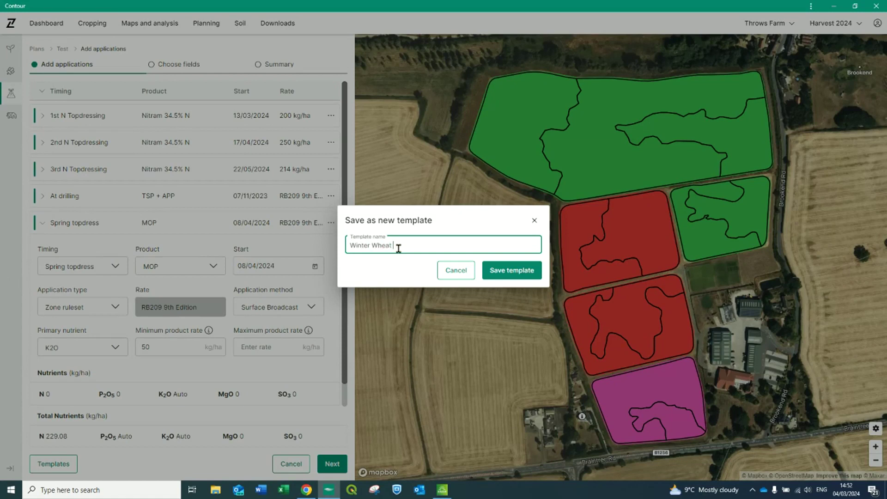
type(" demo")
left_click(531, 268)
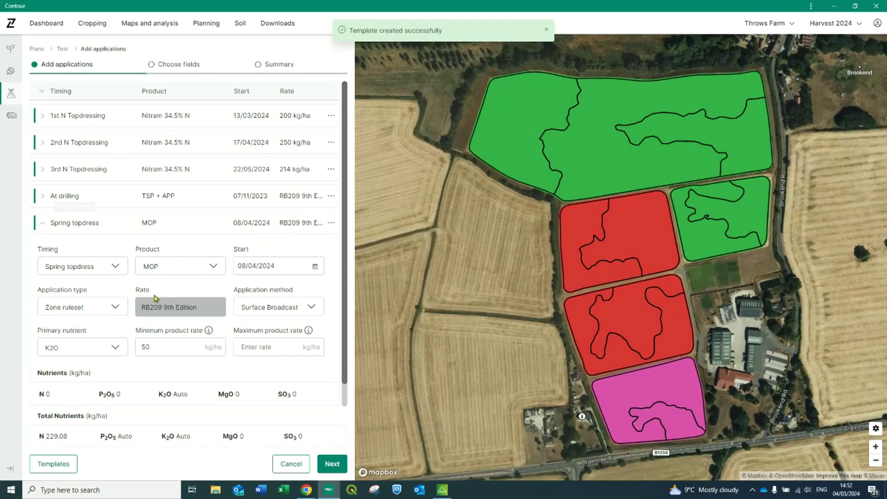
Select the two winter wheat fields, Brook Field and Poultry Field, and apply the five applications to them.
left_click(330, 464)
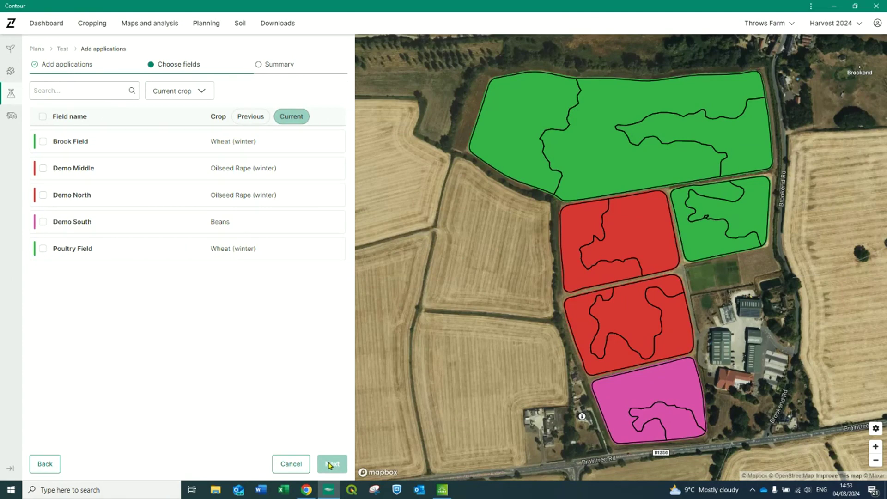
left_click(672, 158)
left_click(718, 212)
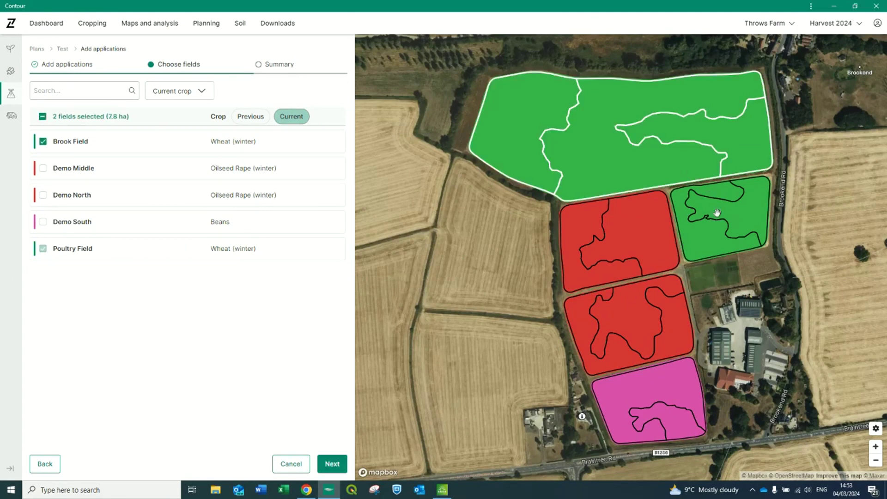
left_click(341, 459)
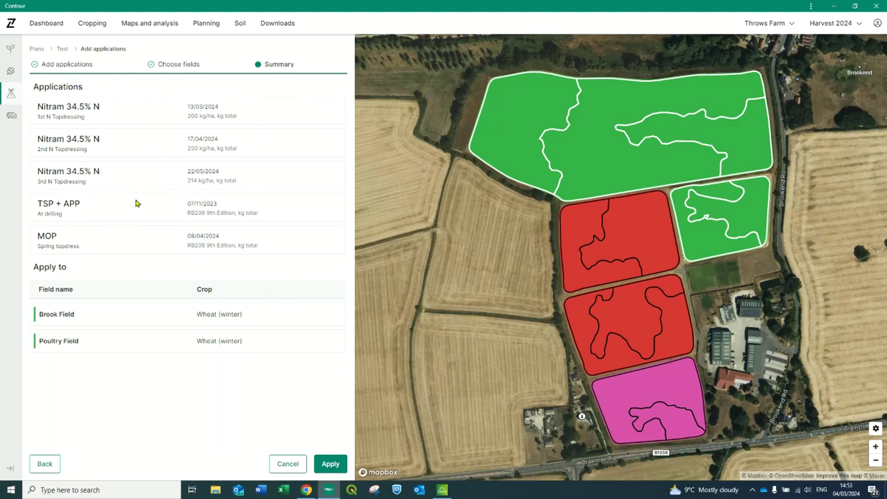
left_click(328, 462)
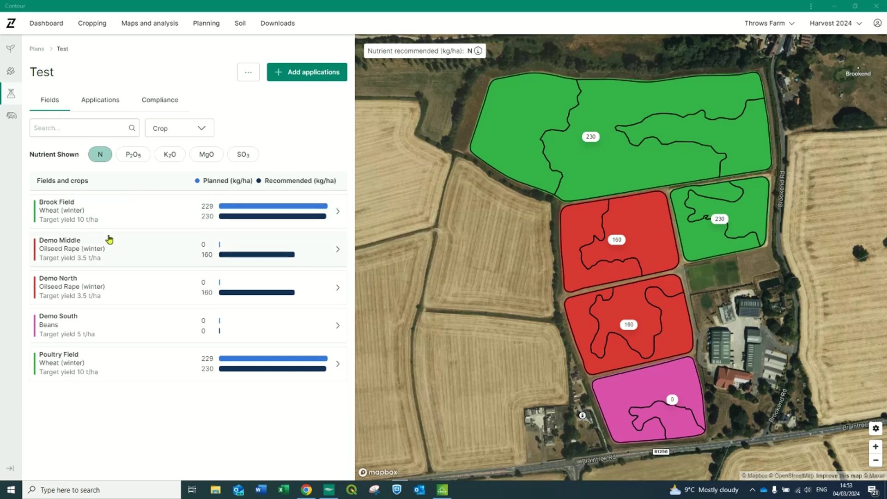
Compare the planned and recommended rates of P2O5, K2O, MgO and SO3 for each field in the plan.
left_click(145, 154)
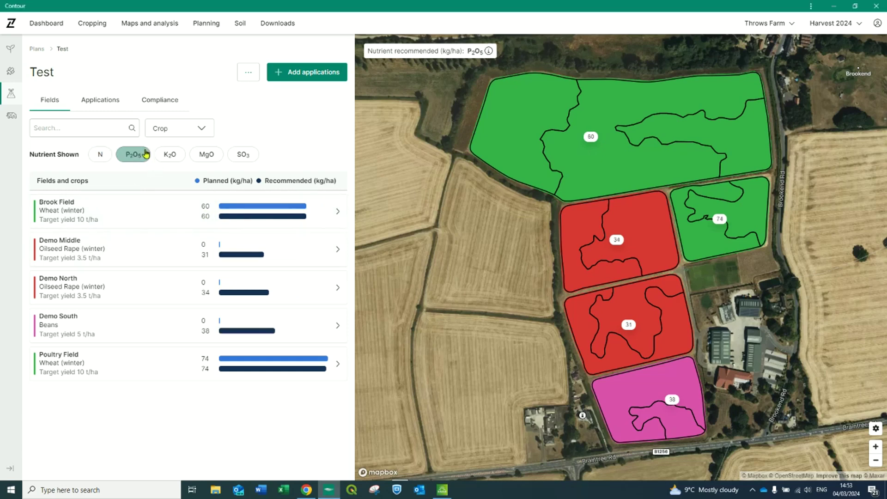
left_click(170, 157)
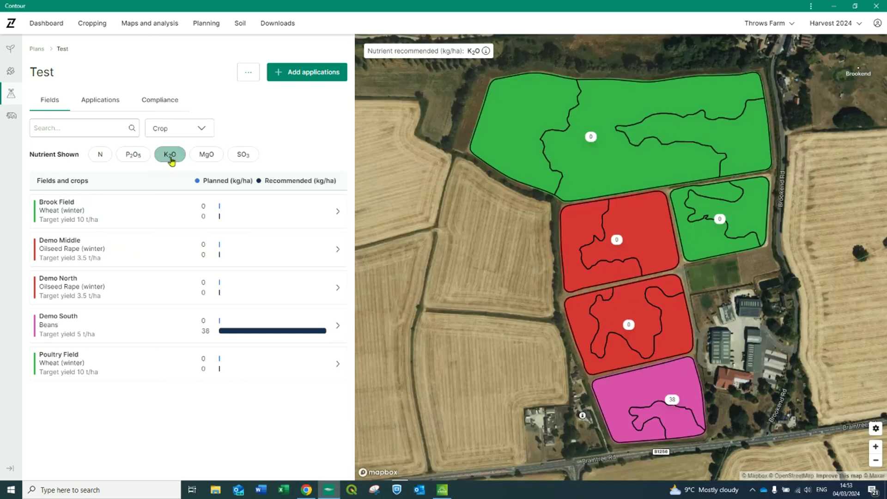
left_click(199, 157)
left_click(238, 155)
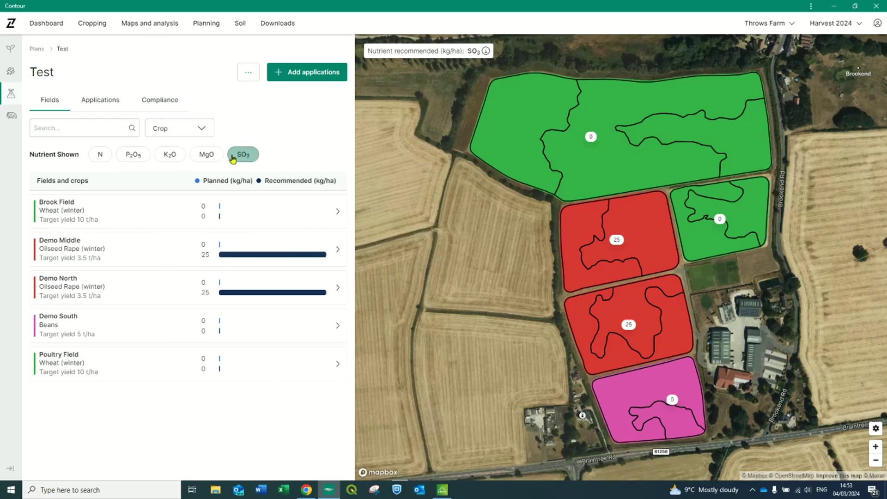
Recheck planned against recommended K2O and P2O5, and review the mapped rates of the TSP + APP and first two Nitram applications.
left_click(171, 157)
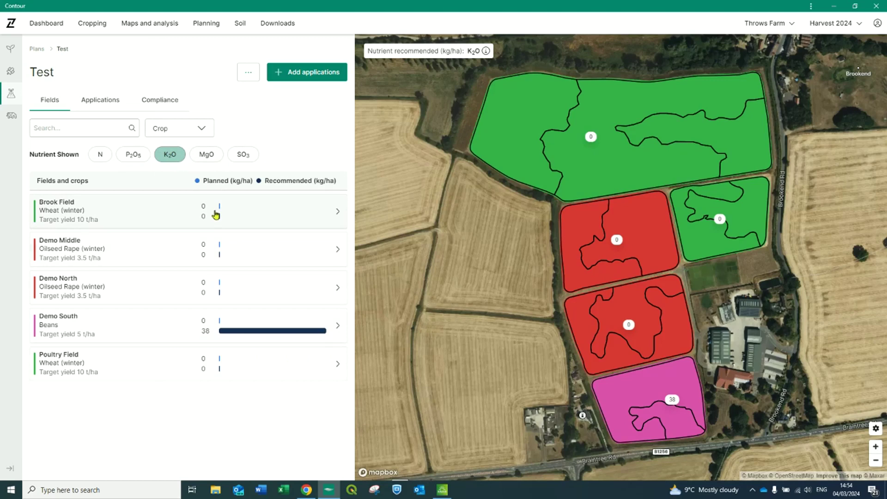
left_click(133, 154)
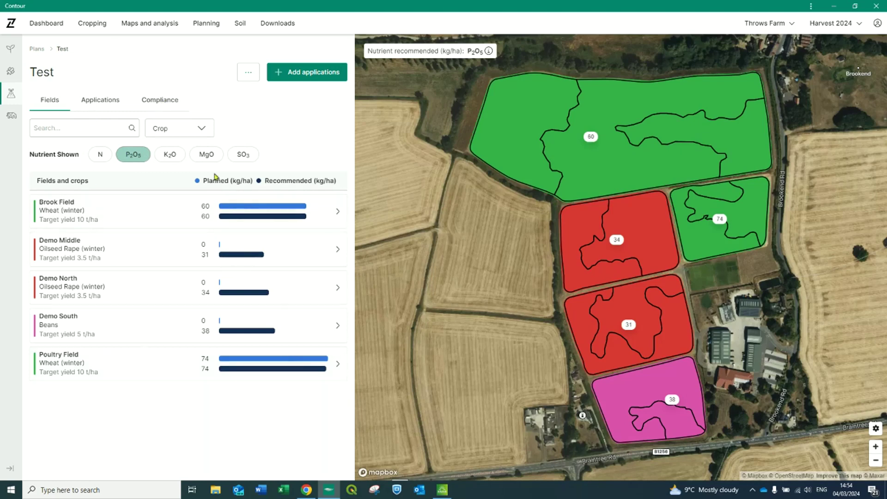
left_click(108, 104)
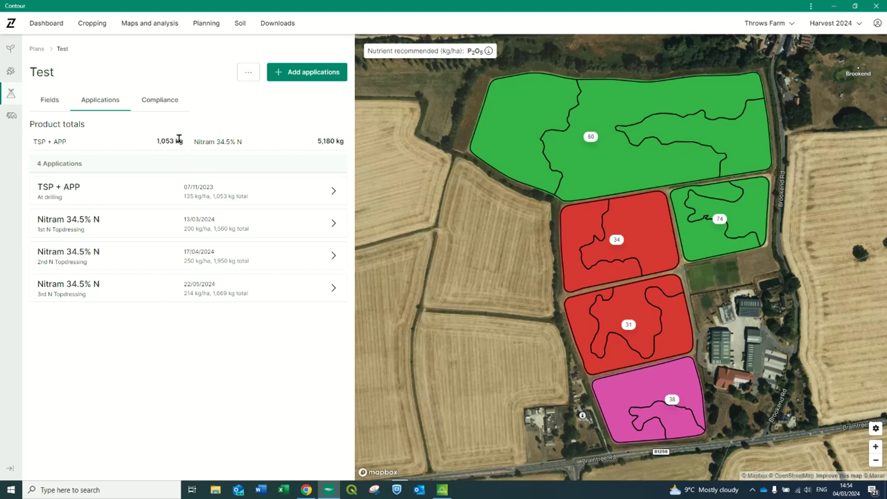
left_click(106, 192)
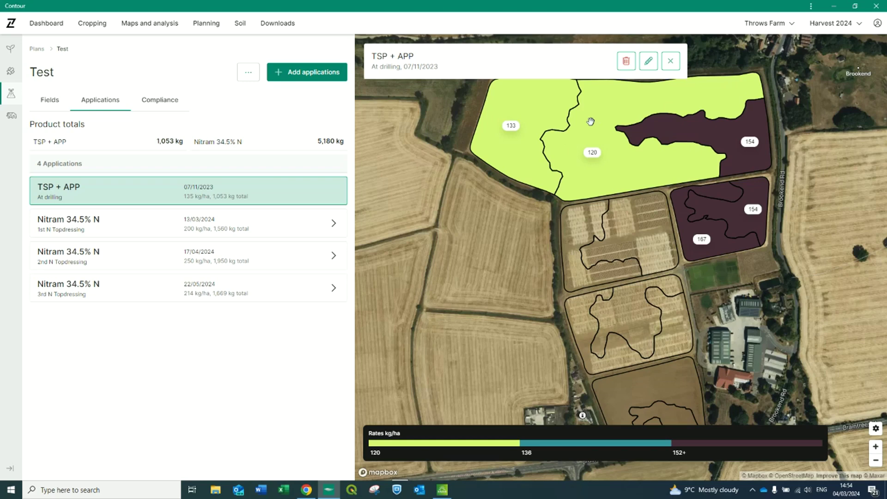
left_click(171, 233)
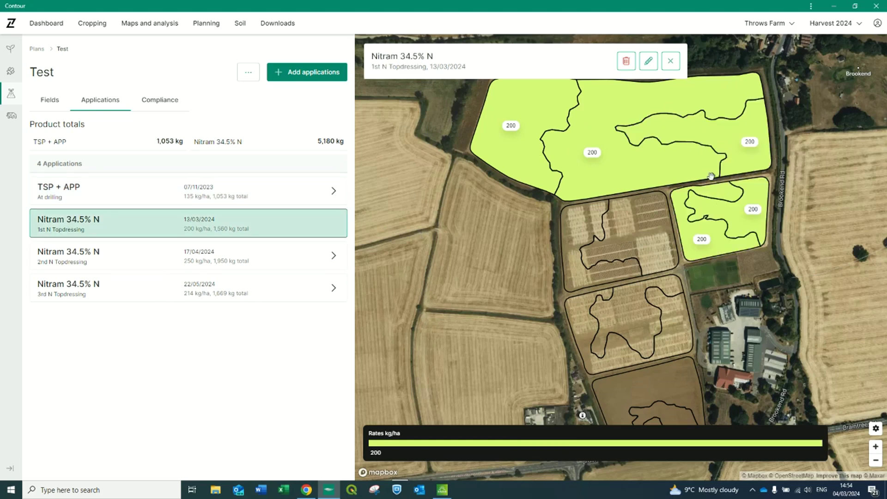
left_click(230, 258)
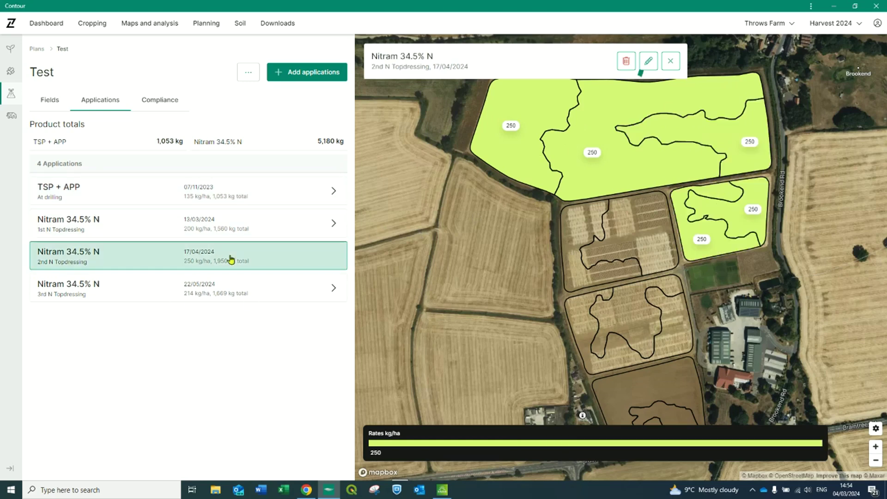
Set the flat rate of the 3rd N Topdressing of Nitram 34.5% N to 215 kg/ha and update it for the winter wheat fields.
left_click(224, 296)
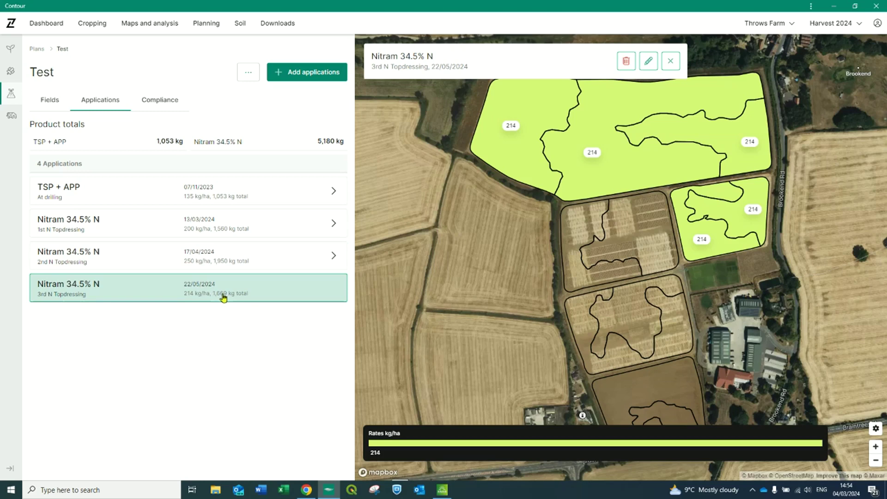
left_click(649, 61)
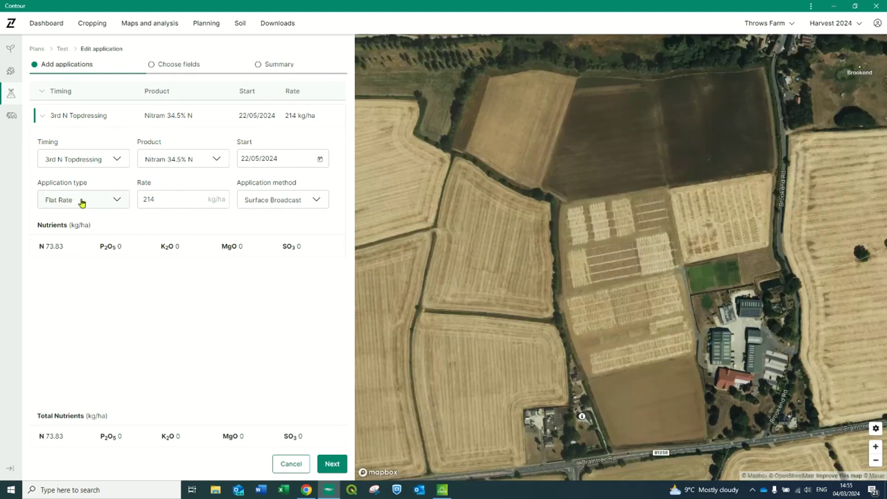
left_click(73, 199)
left_click(55, 199)
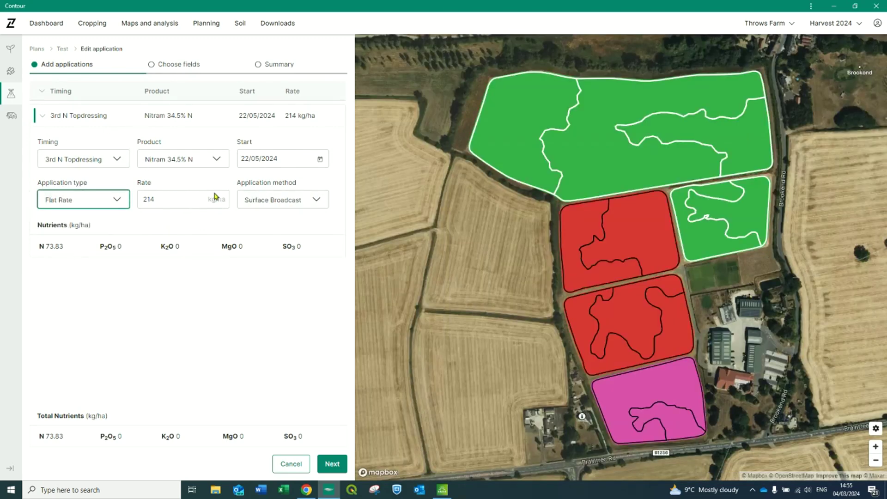
left_click(162, 199)
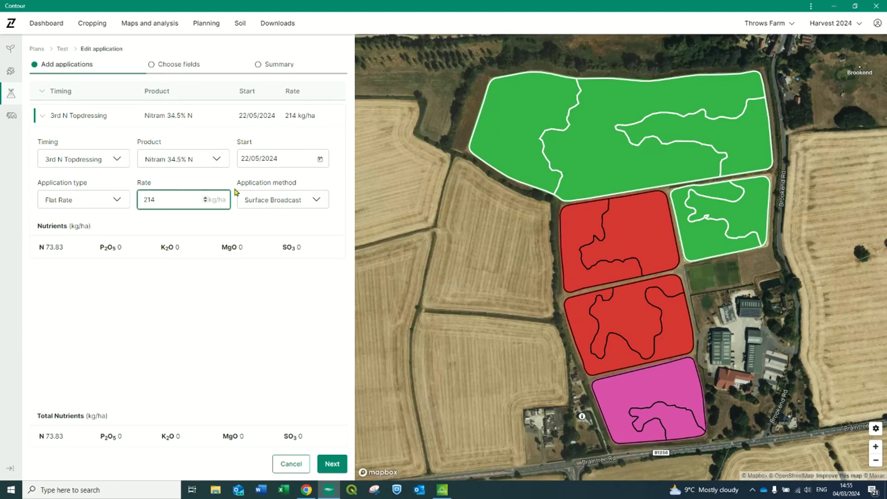
key("BackSpace")
type("5")
left_click(325, 463)
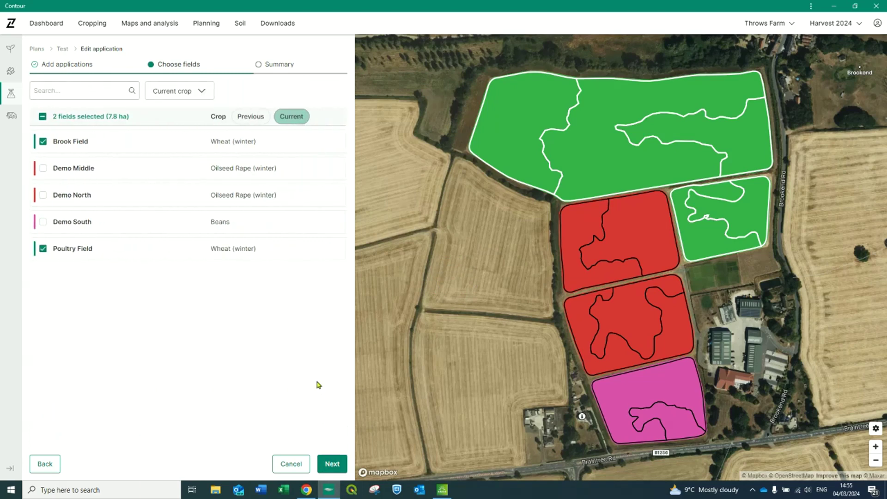
left_click(332, 464)
left_click(335, 466)
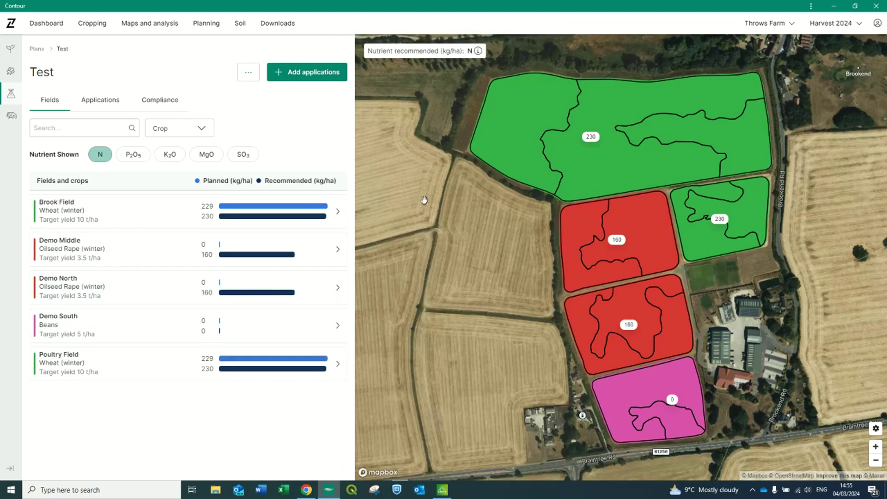
left_click(106, 107)
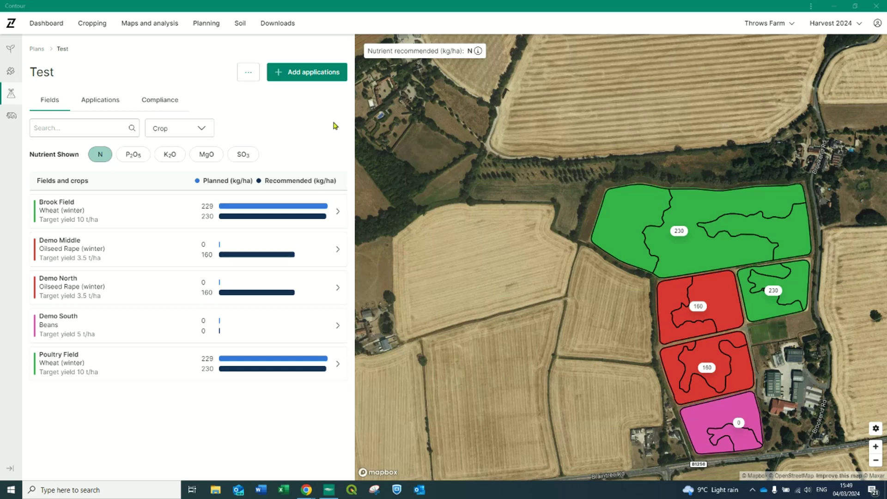
Start adding applications to the plan from the OSR Program template.
left_click(308, 78)
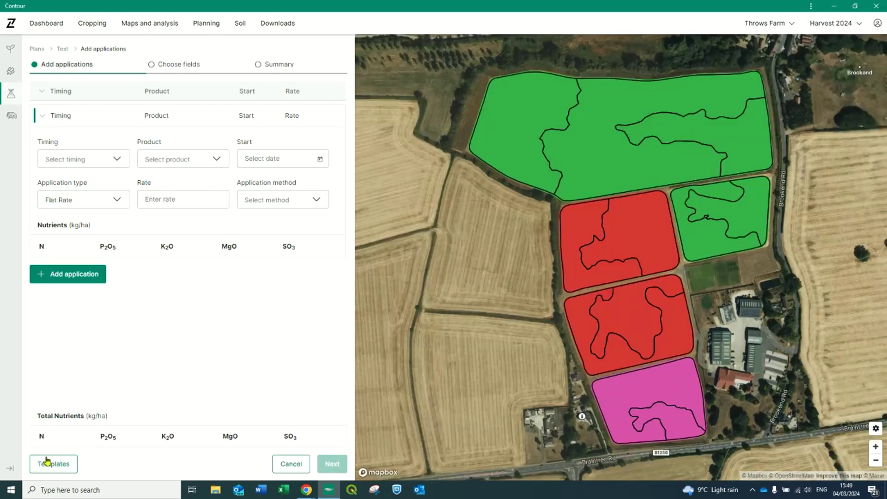
left_click(57, 468)
left_click(59, 447)
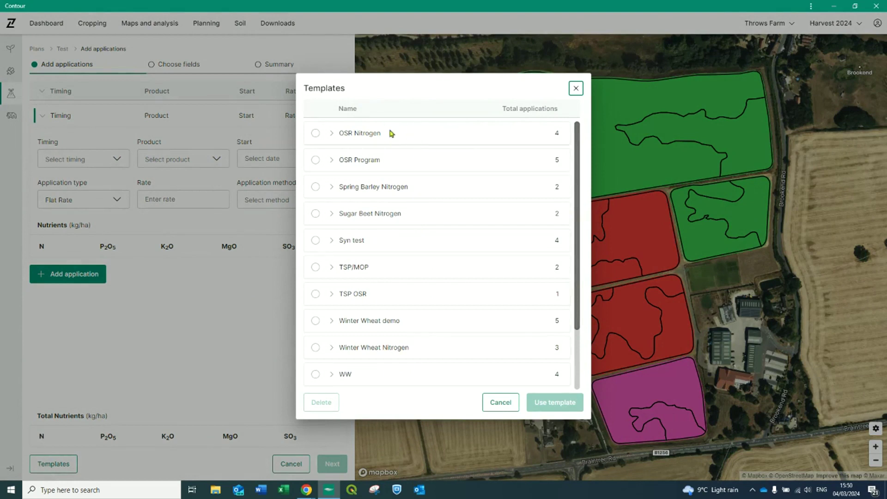
left_click(330, 160)
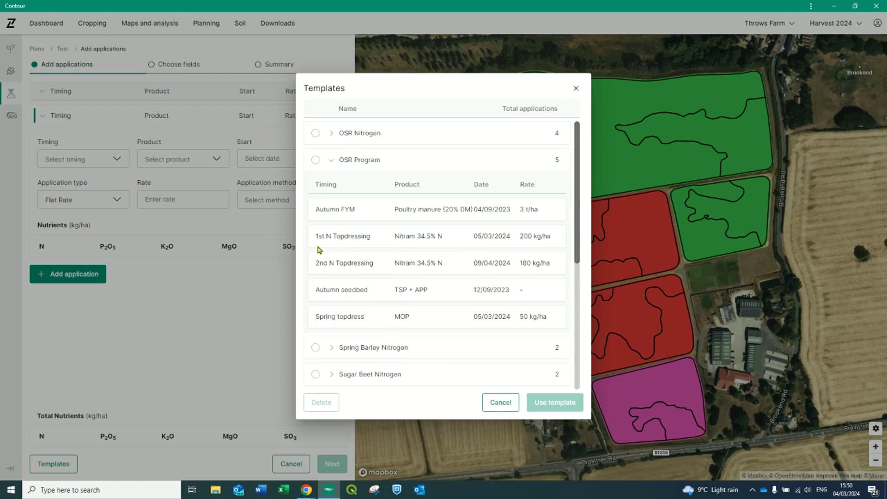
left_click(315, 160)
left_click(569, 410)
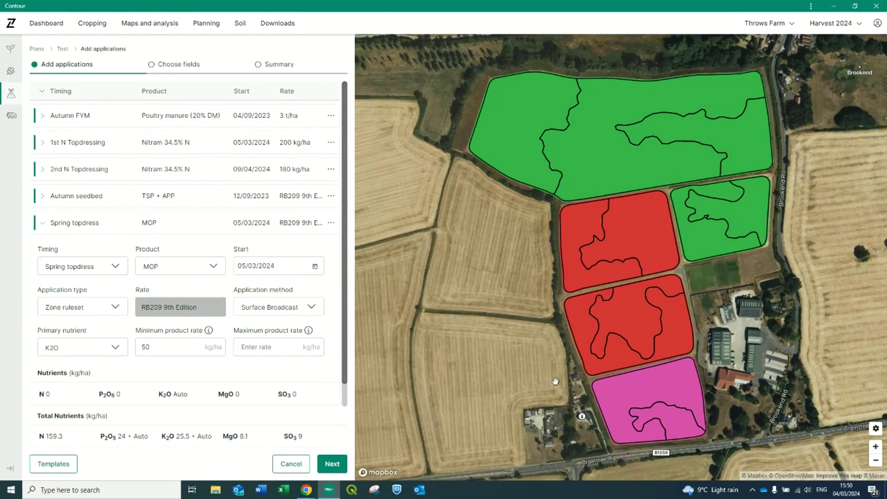
Examine the details and nutrients of the Autumn FYM and 1st N Topdressing applications loaded from the template.
left_click(44, 122)
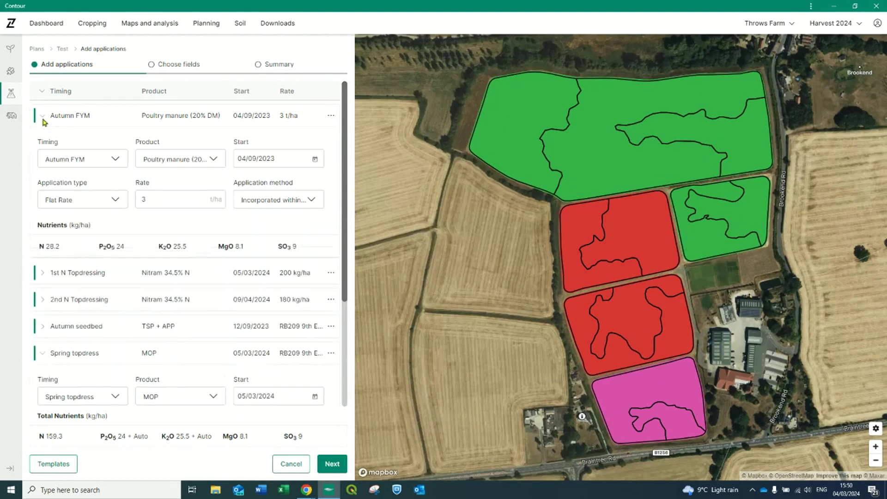
left_click(45, 123)
left_click(42, 143)
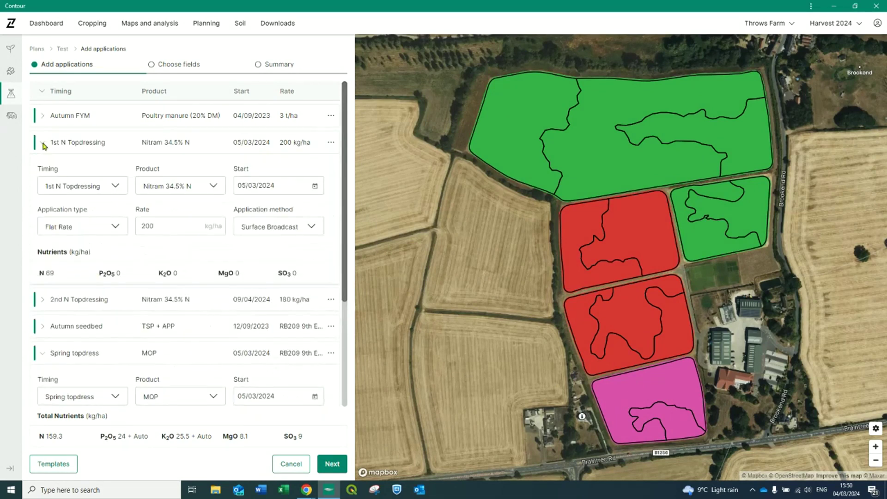
left_click(43, 144)
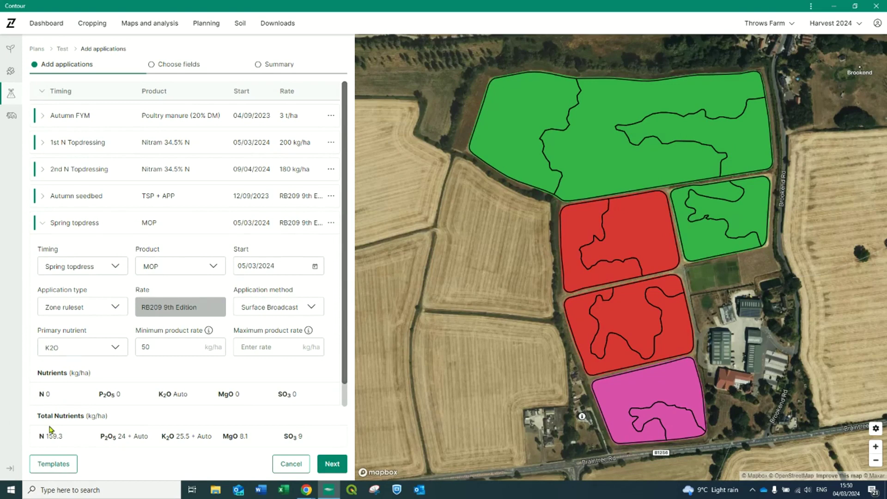
Select the two winter oilseed rape fields, Demo Middle and Demo North, and apply the template's five applications to them.
left_click(331, 464)
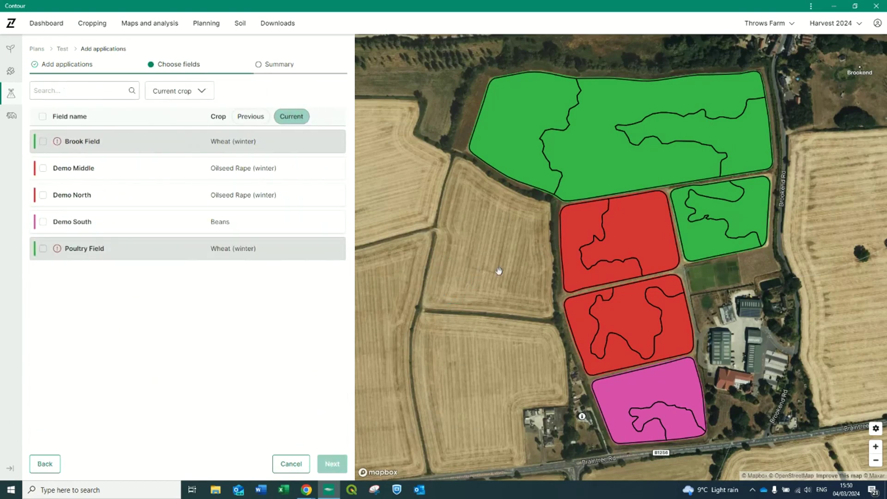
left_click(586, 261)
left_click(610, 303)
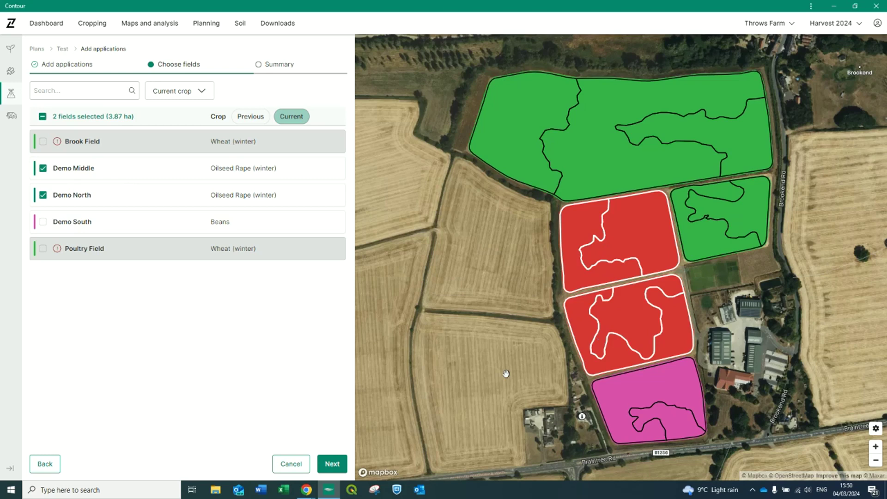
left_click(341, 463)
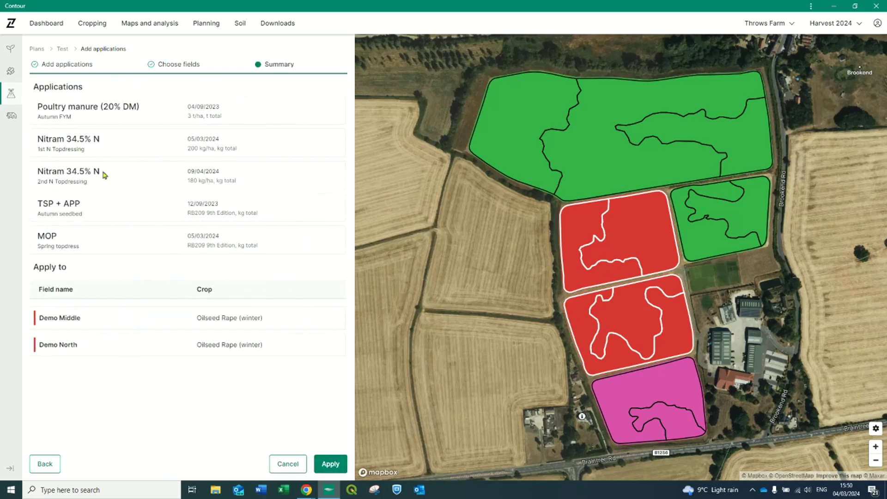
left_click(330, 464)
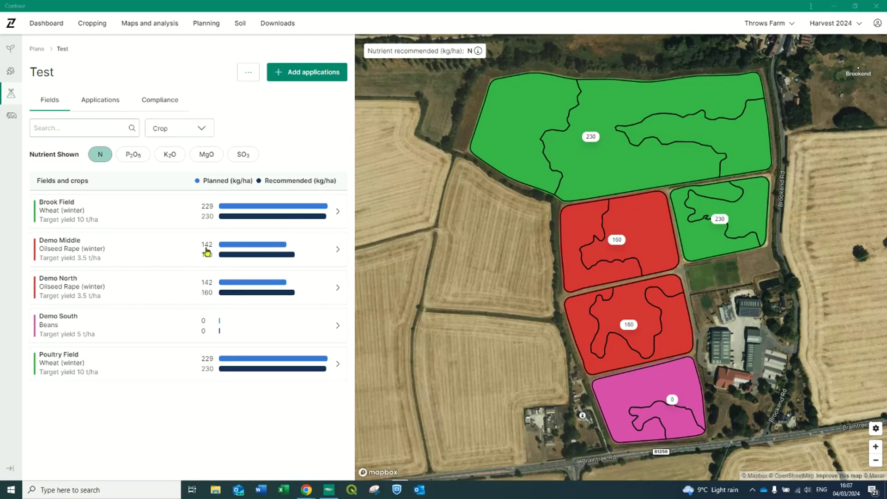
Compare planned and recommended P2O5, K2O, MgO and SO3 rates for the oilseed rape fields.
left_click(131, 154)
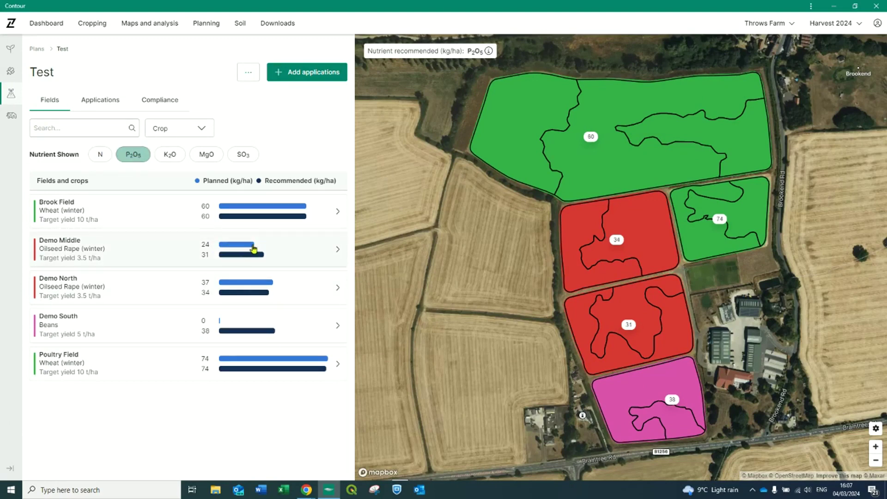
left_click(169, 156)
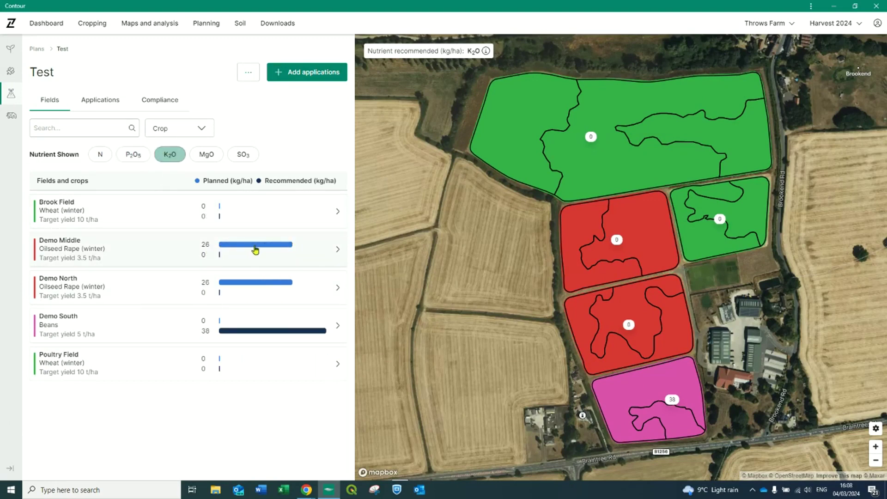
left_click(205, 156)
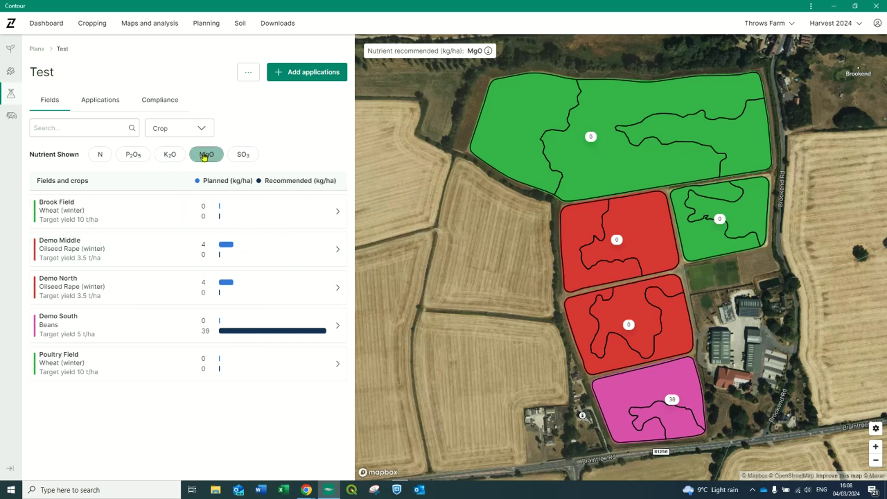
left_click(239, 156)
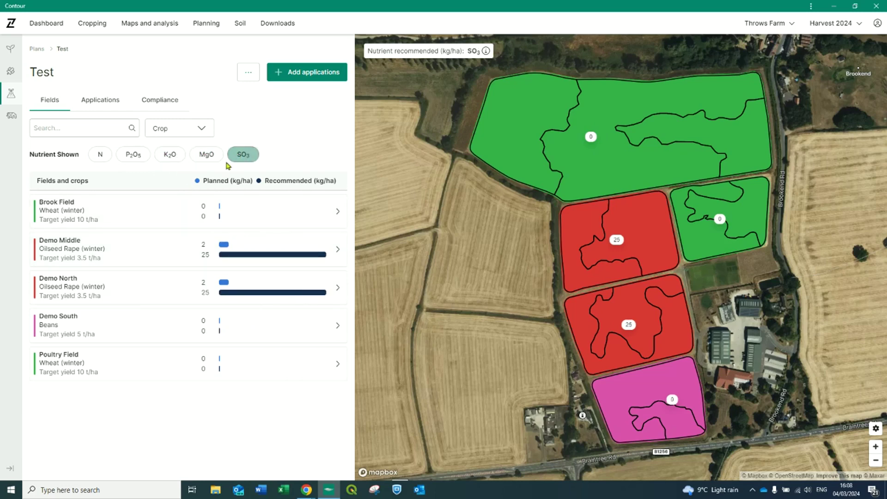
Review the product totals and the mapped rates of the Autumn seedbed TSP + APP and the 05/03/2024 1st N Topdressing.
left_click(101, 103)
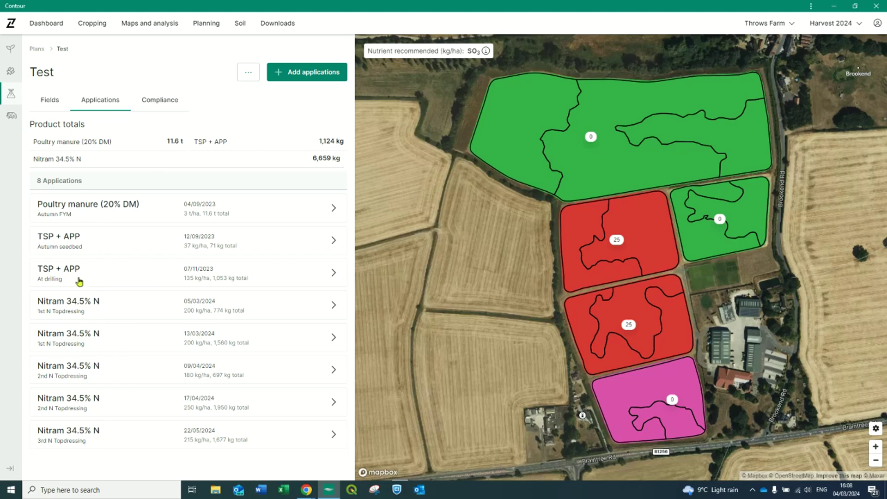
left_click(90, 242)
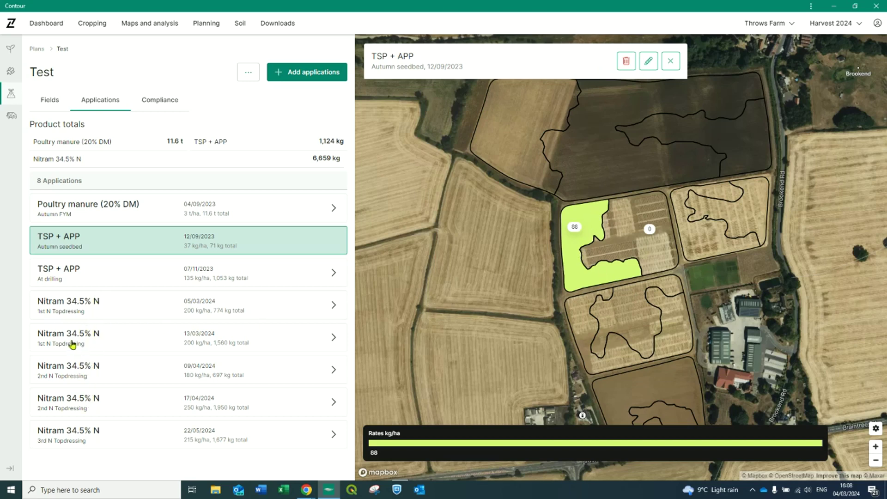
left_click(90, 313)
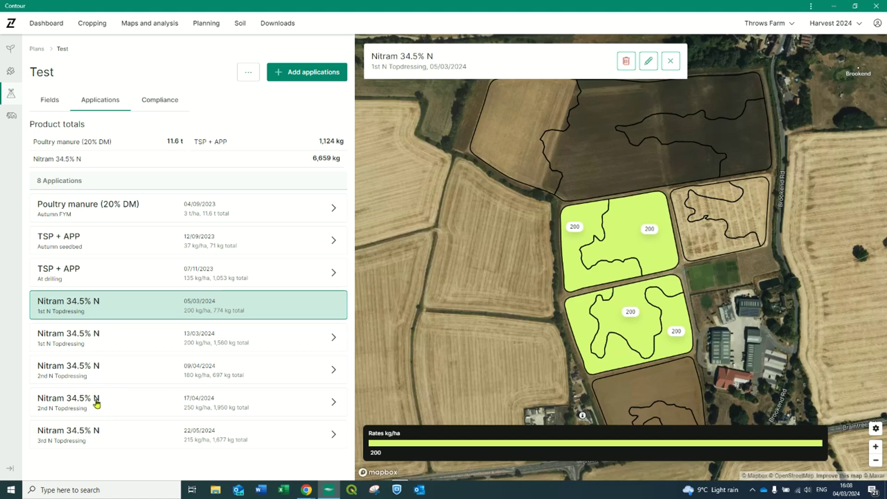
Open the 09/04/2024 2nd N Topdressing of Nitram 34.5% N for editing and update it for Demo Middle and Demo North.
left_click(102, 372)
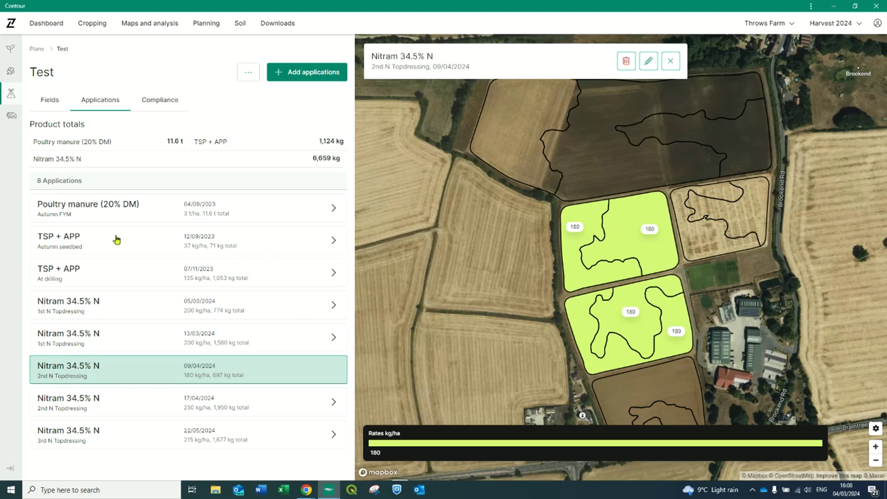
left_click(649, 61)
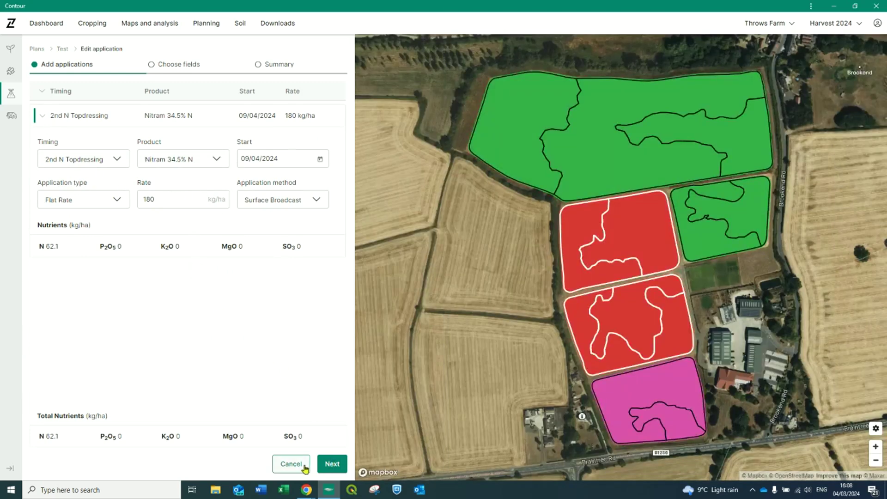
left_click(332, 463)
left_click(332, 463)
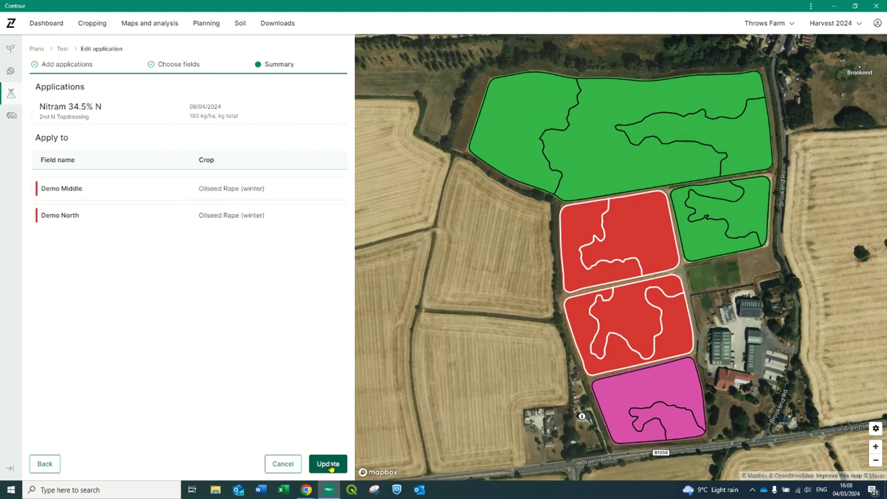
left_click(328, 464)
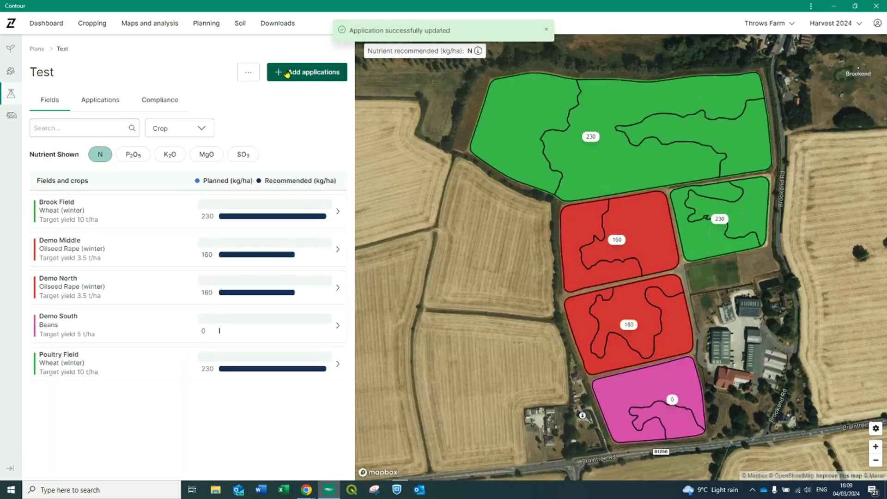
Start adding applications to the plan and load the TSP/MOP template with its Autumn seedbed and Spring topdress applications.
left_click(287, 74)
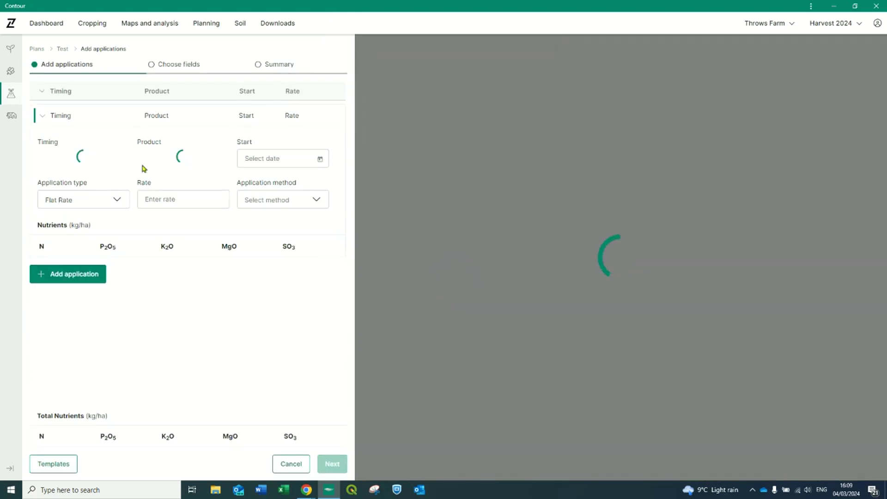
left_click(57, 464)
left_click(54, 446)
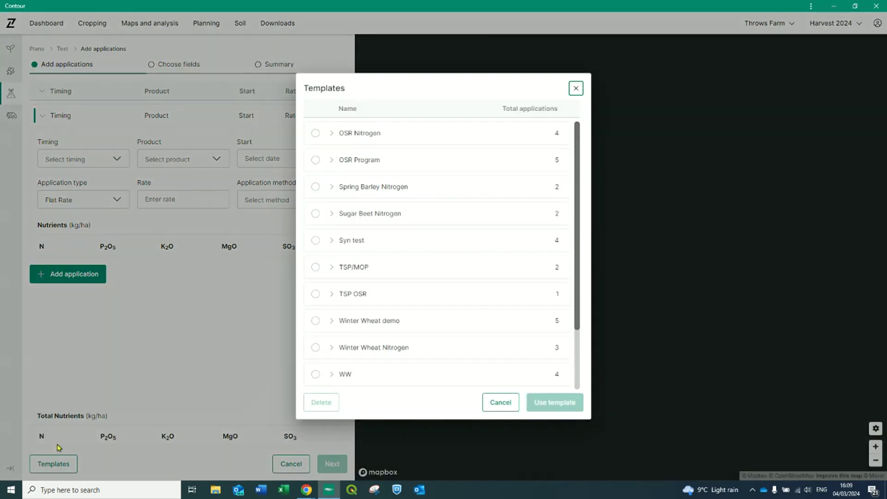
left_click(331, 269)
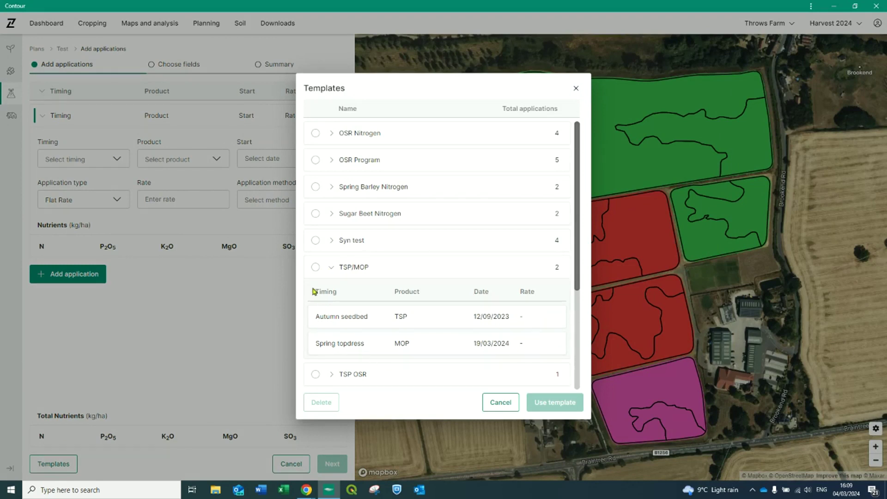
left_click(315, 268)
left_click(555, 402)
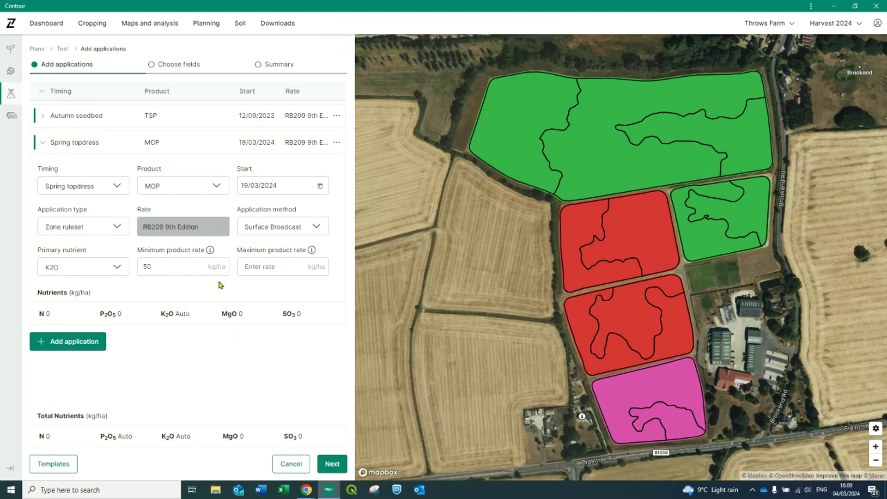
Select the bean field Demo South and apply the template's TSP and MOP applications to it.
left_click(331, 464)
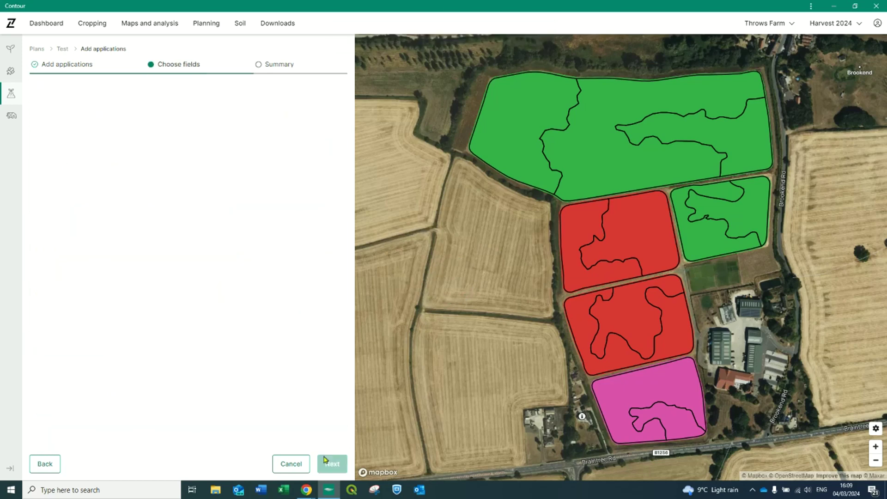
left_click(647, 408)
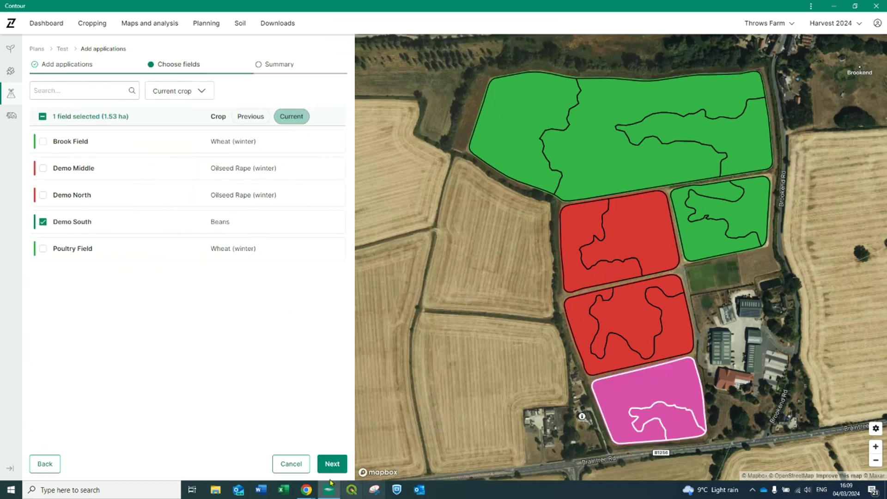
left_click(323, 462)
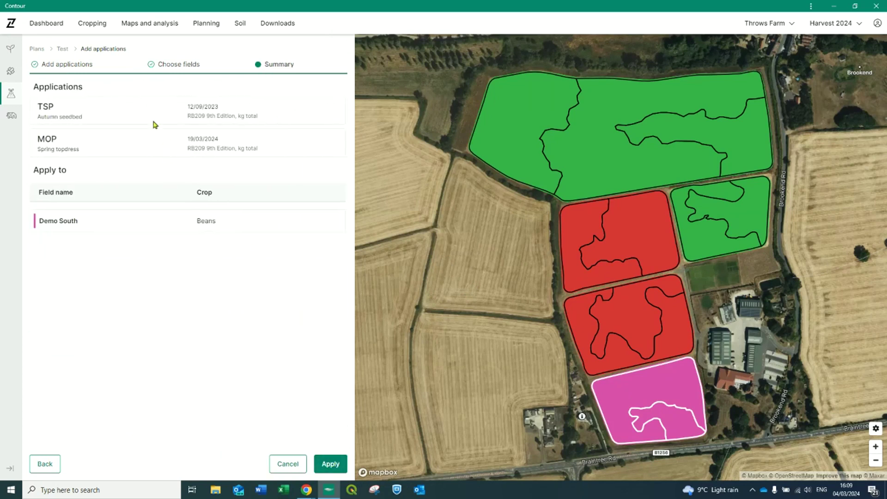
left_click(331, 463)
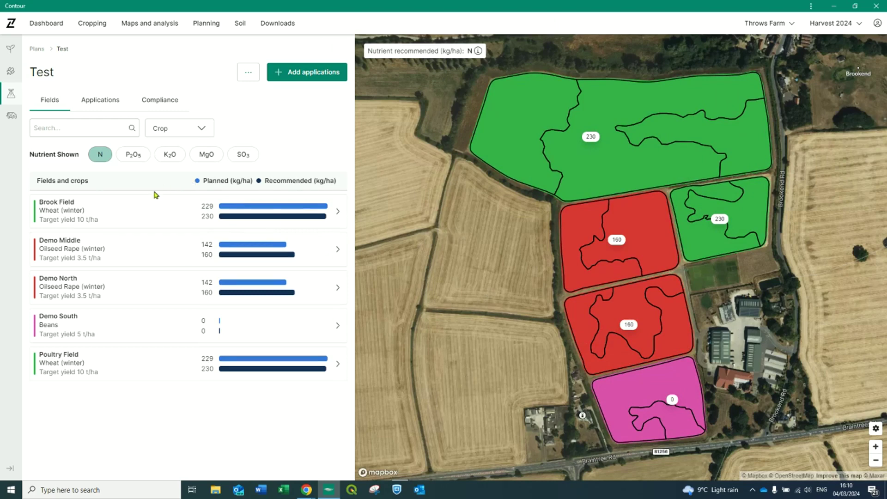
Compare planned and recommended P2O5, K2O, MgO and SO3 rates across all fields, and review the plan's product totals.
left_click(133, 154)
left_click(170, 154)
left_click(206, 154)
left_click(243, 155)
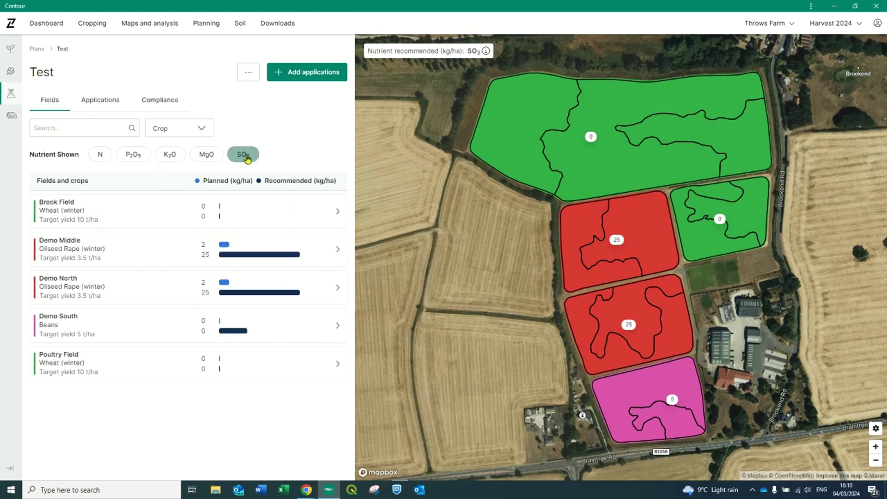
left_click(93, 106)
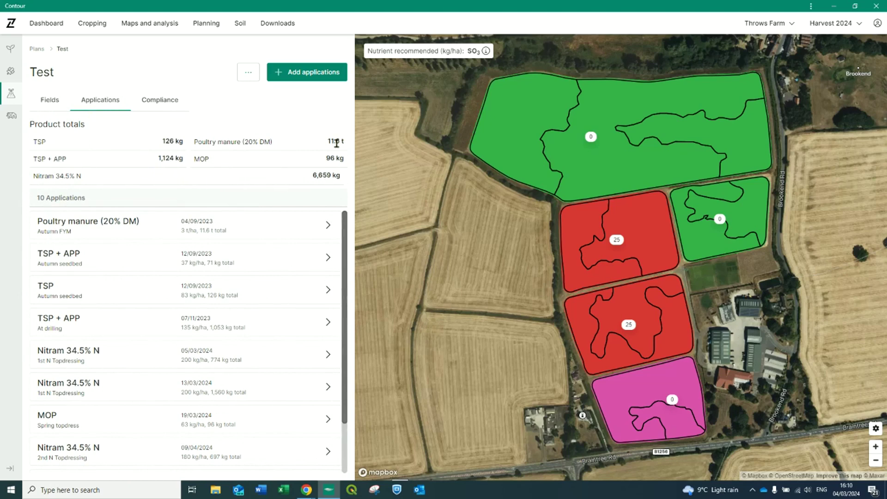
Open the plan's bulk adjustment by product, add TSP and set its new total to 500 kg.
left_click(248, 72)
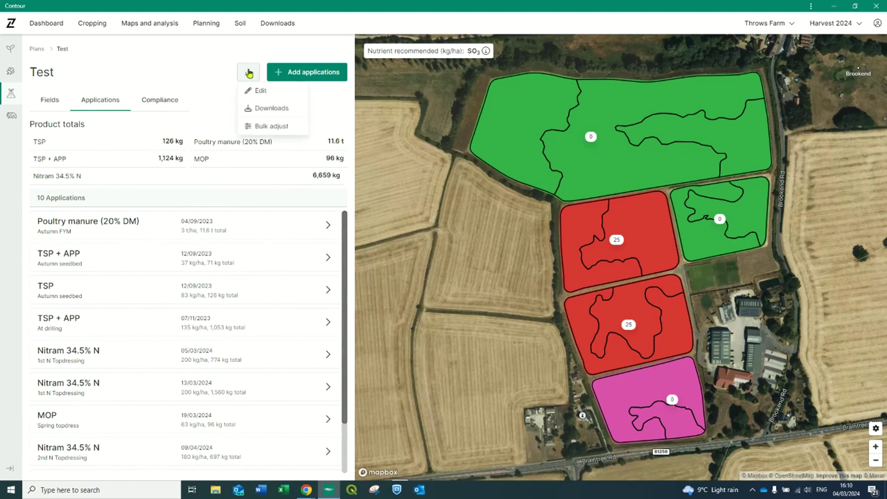
left_click(263, 126)
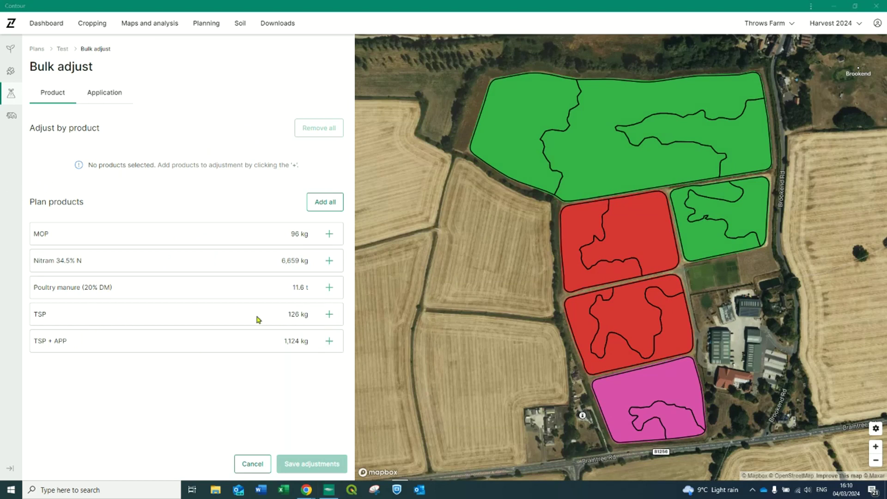
left_click(328, 314)
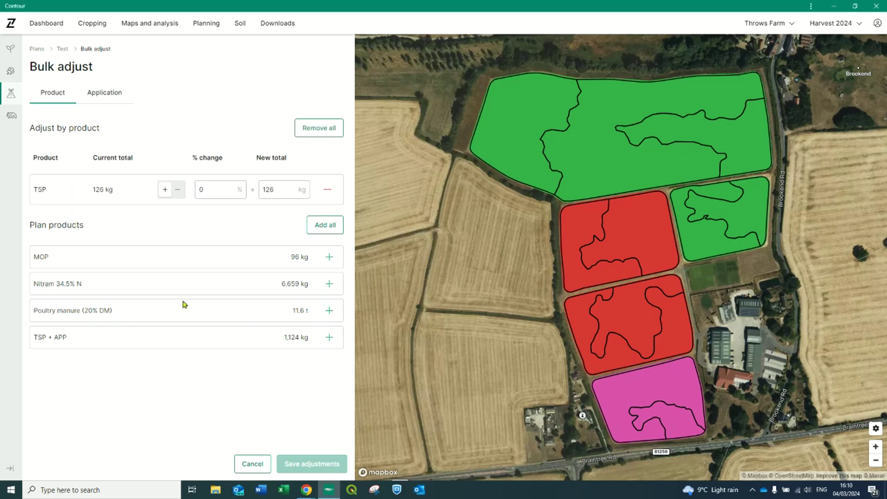
left_click_drag(284, 190, 261, 189)
type("500")
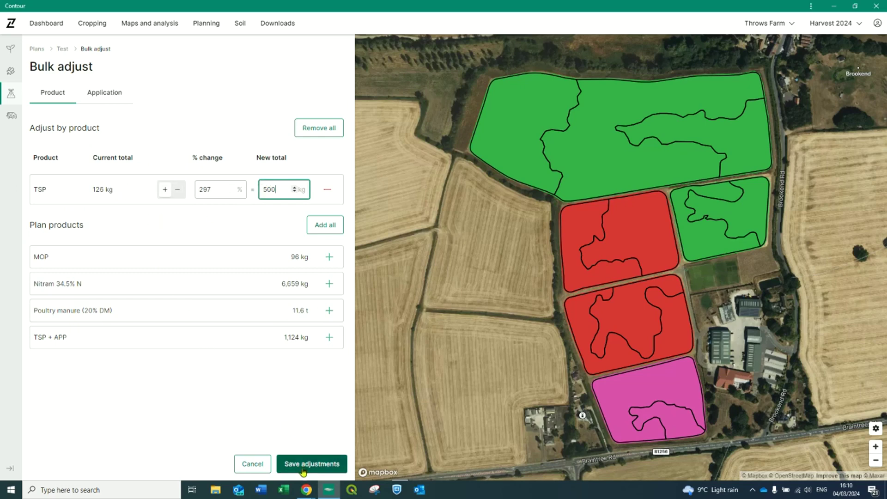
Add TSP + APP to the bulk adjustment, set its new total to 1200 kg and save the adjustments.
left_click(330, 338)
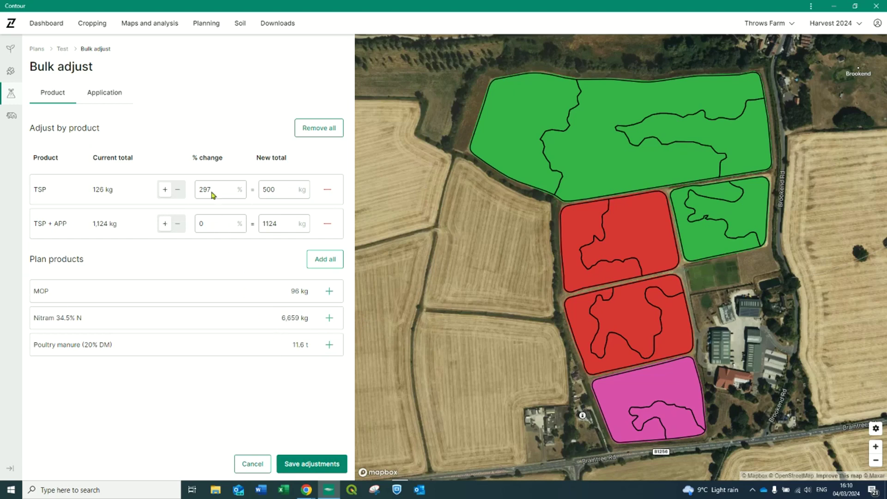
double_click(266, 224)
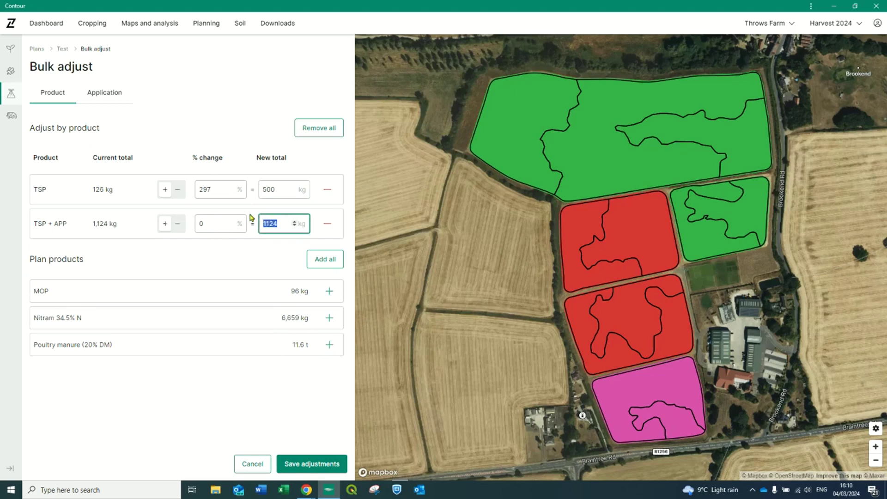
type("1200")
left_click(236, 295)
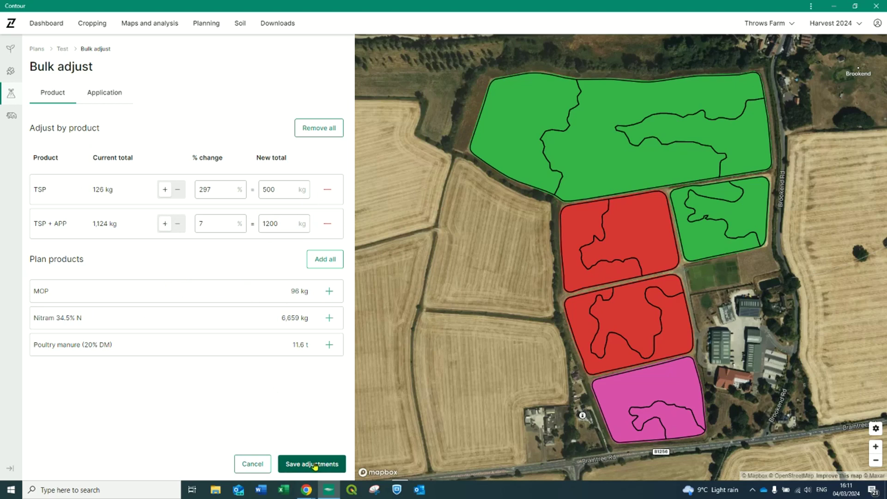
left_click(331, 463)
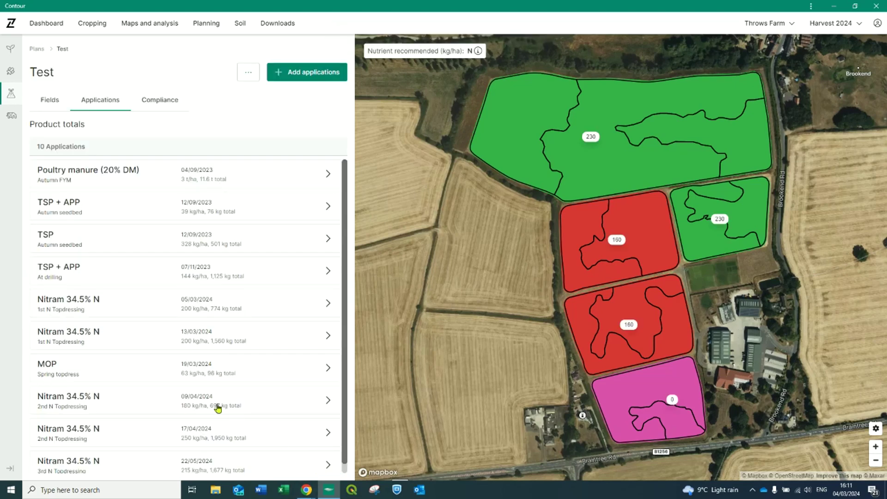
left_click(54, 125)
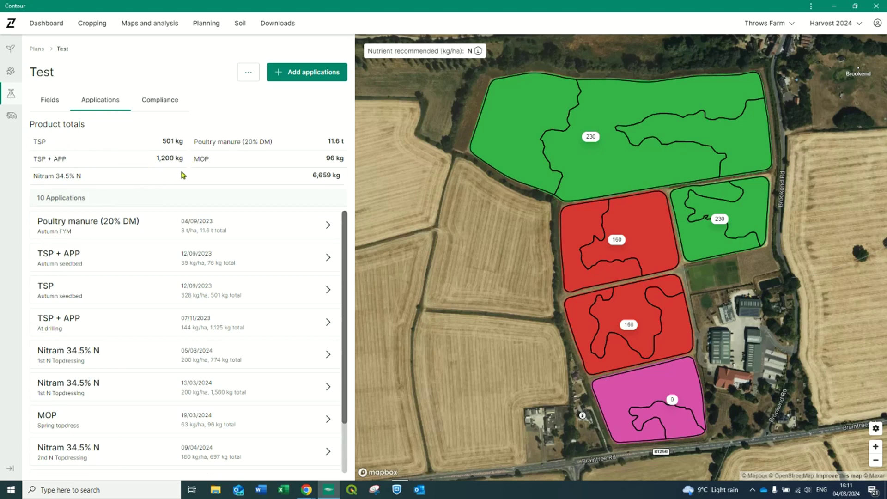
Review the plan's compliance against the Crop N-Max, Field N-Max and manure limits.
left_click(160, 108)
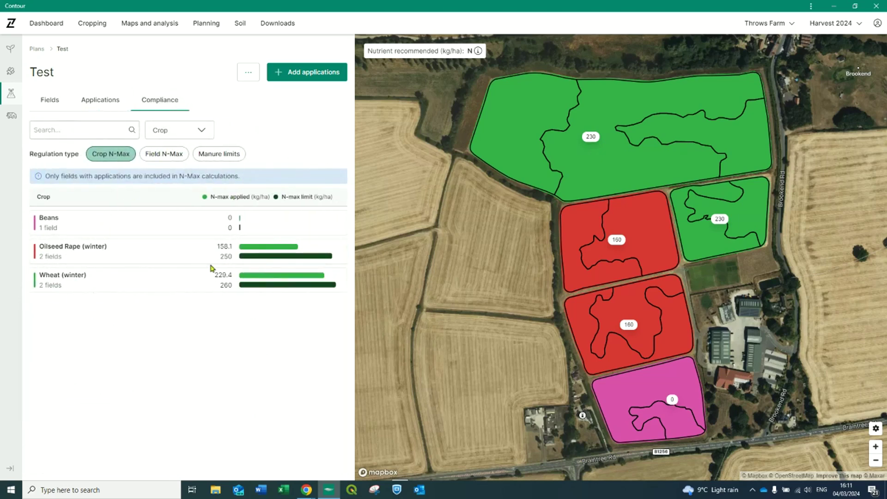
left_click(151, 157)
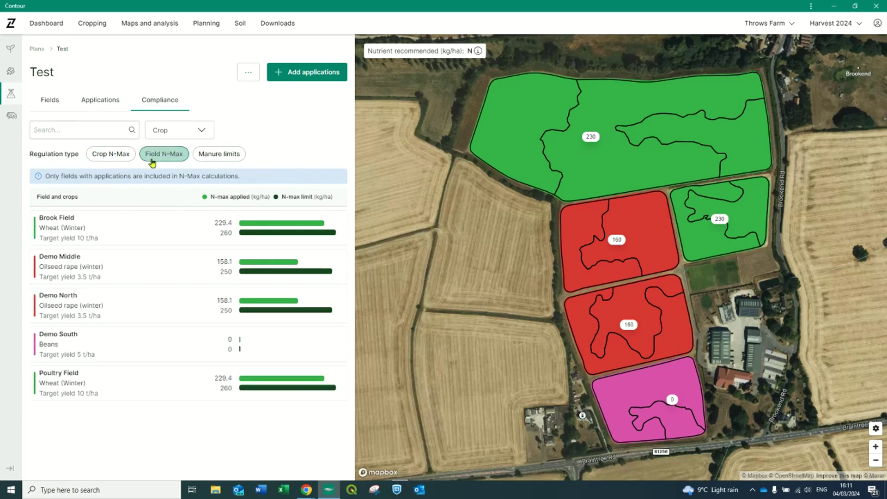
left_click(221, 155)
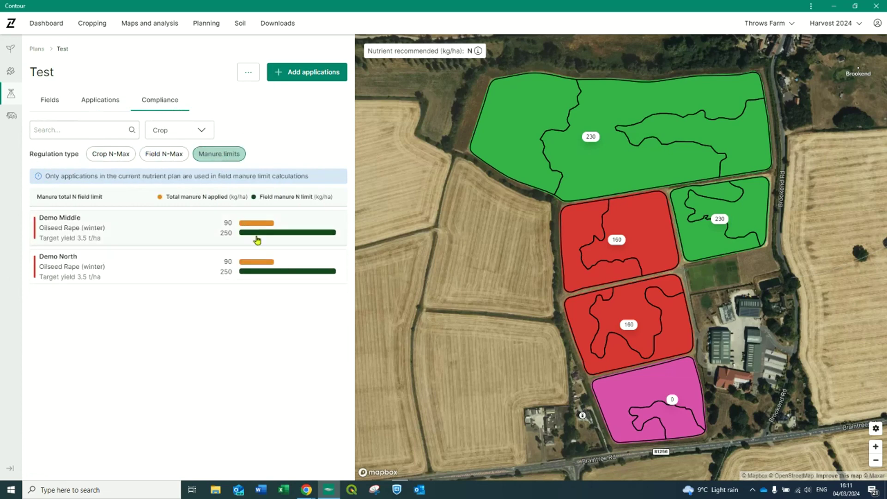
left_click(105, 155)
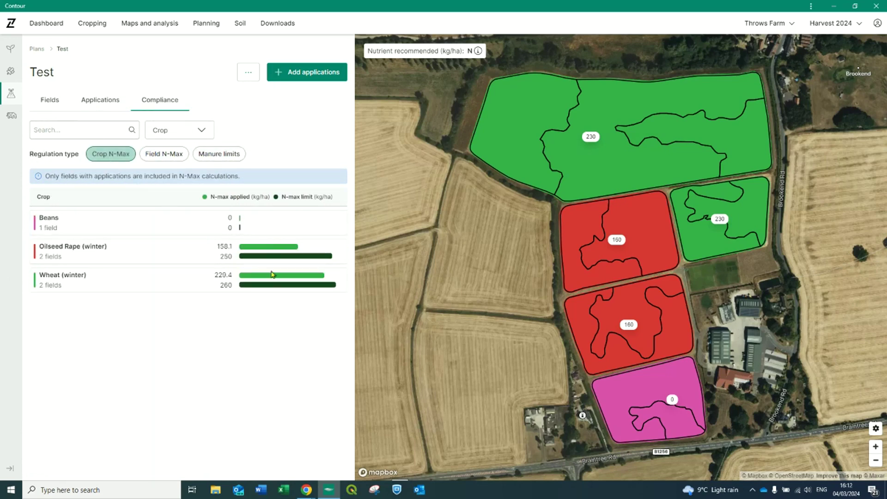
left_click(164, 155)
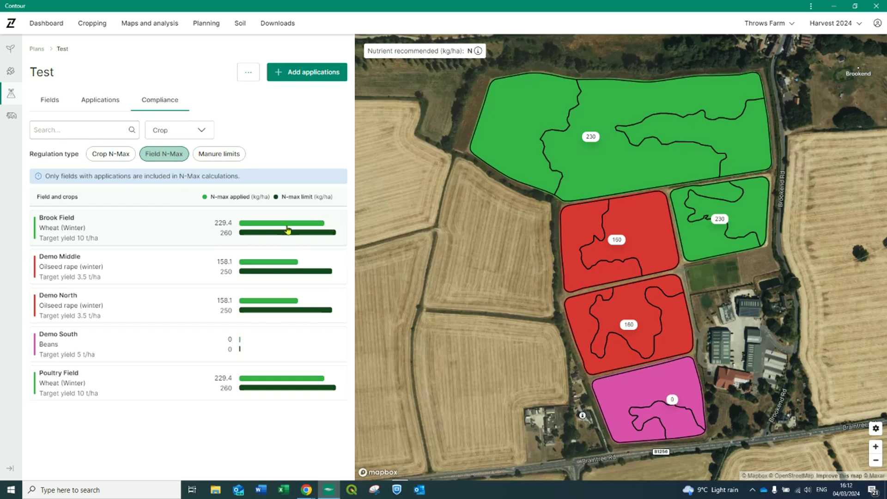
left_click(199, 159)
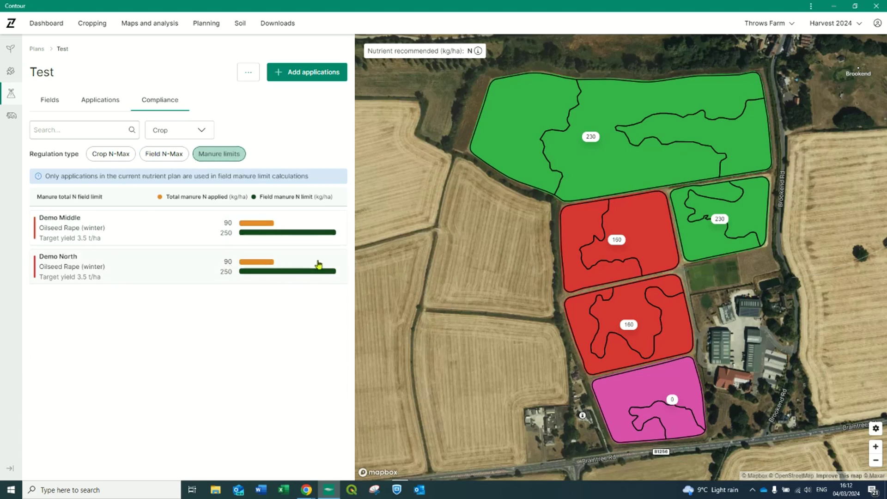
Open the download options for the plan and look through the available GPS file types.
left_click(100, 100)
left_click(248, 72)
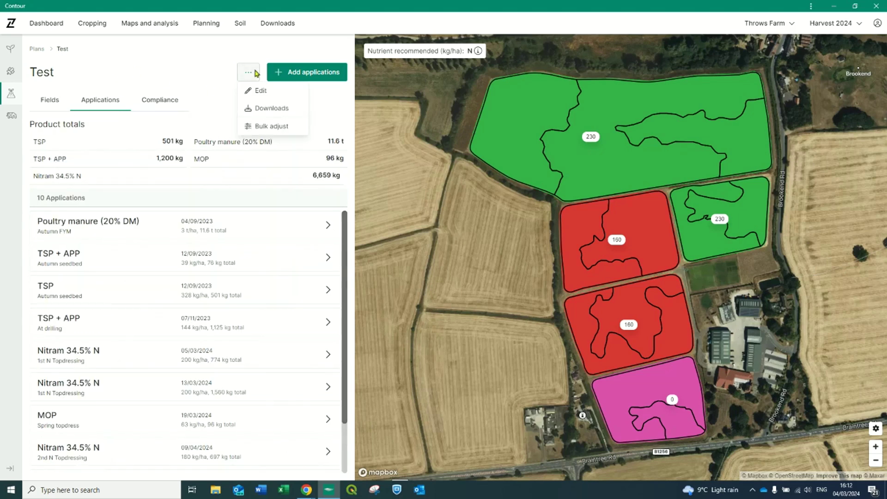
left_click(266, 111)
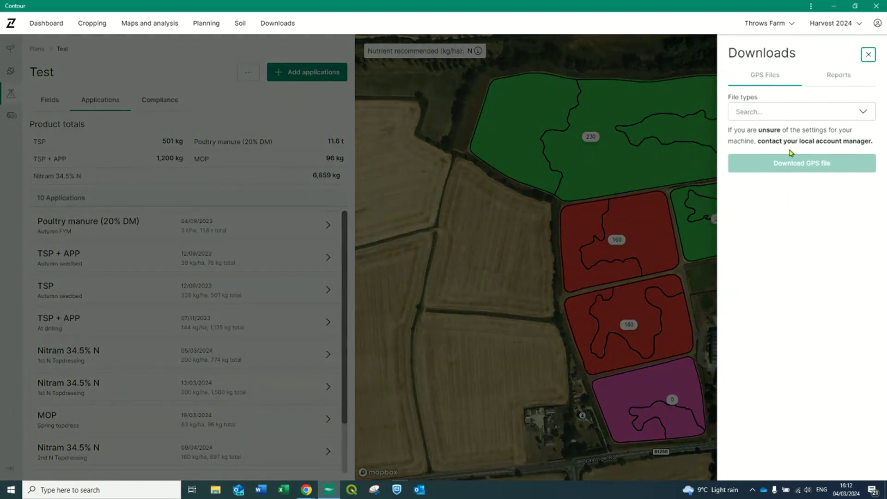
left_click(805, 120)
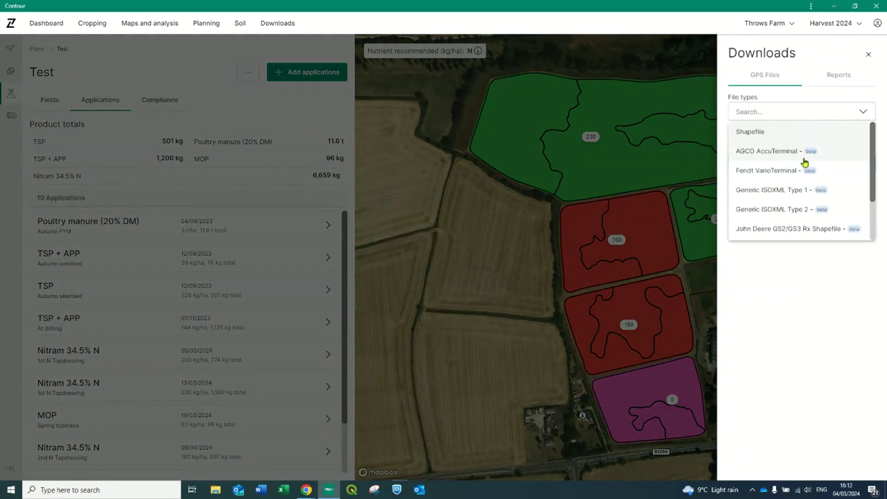
scroll(787, 169, "down", 2)
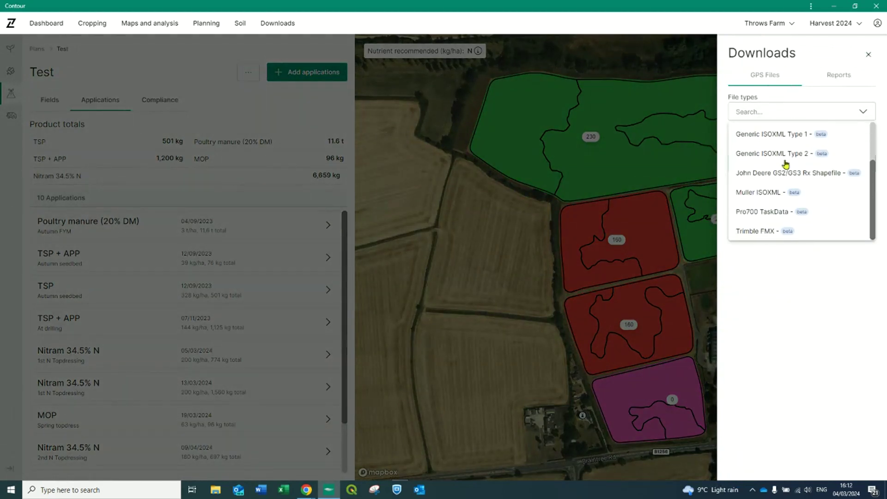
scroll(765, 153, "up", 2)
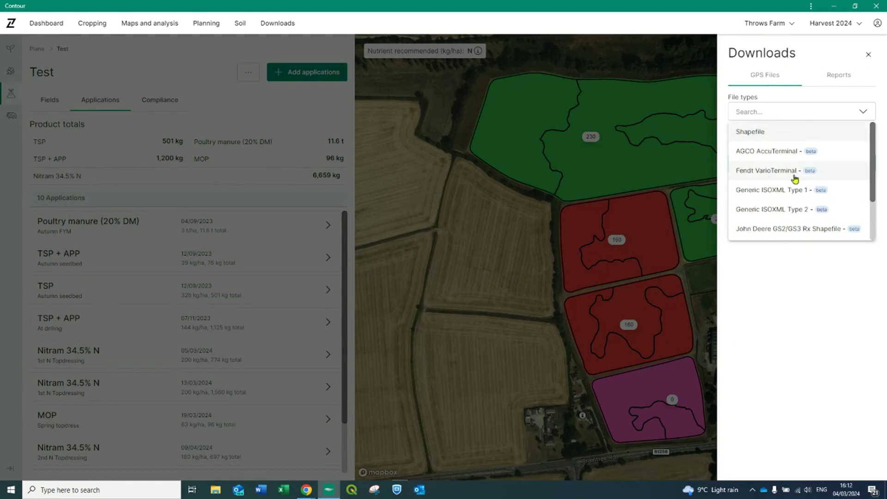
Download the Job sheet report for the plan and close the download options.
left_click(838, 76)
left_click(839, 75)
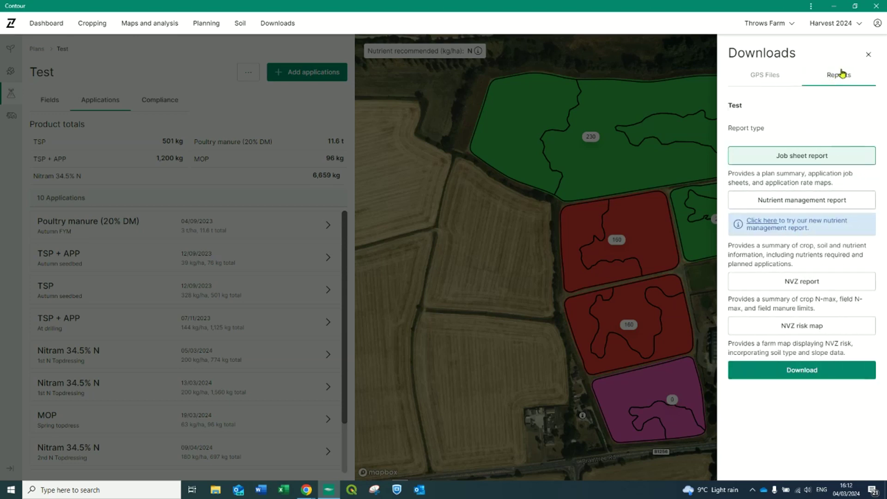
left_click(796, 156)
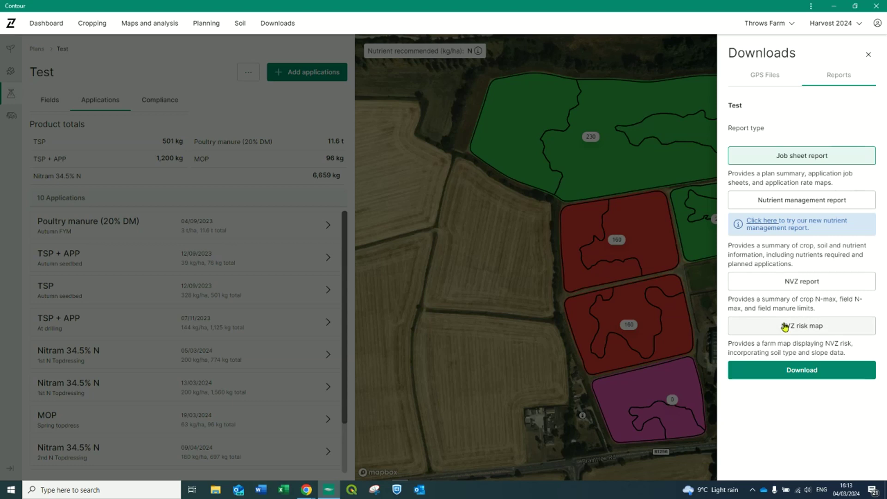
left_click(776, 164)
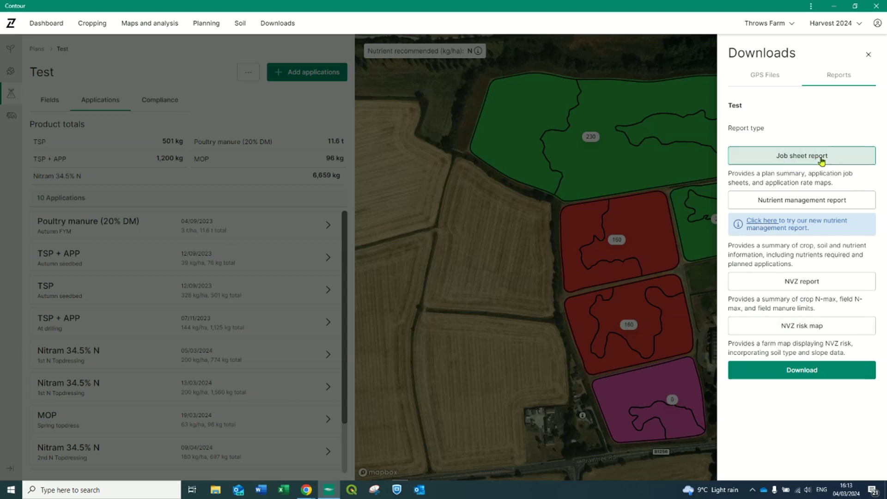
left_click(817, 372)
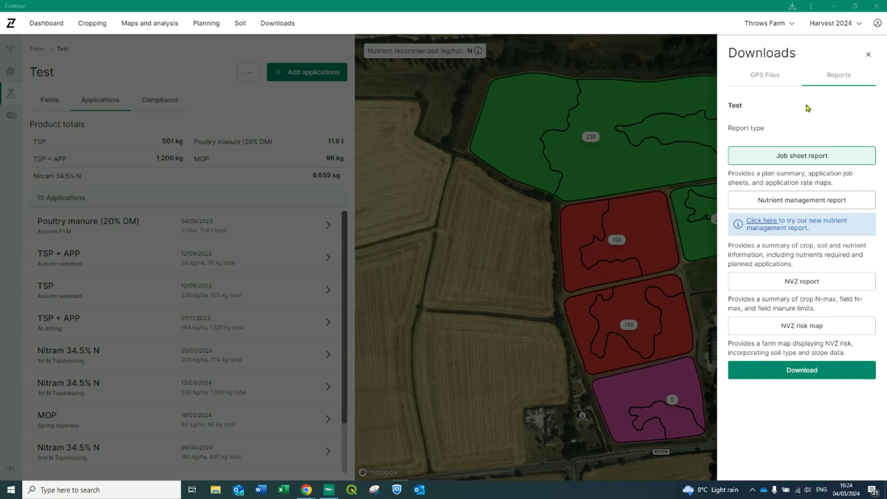
left_click(870, 56)
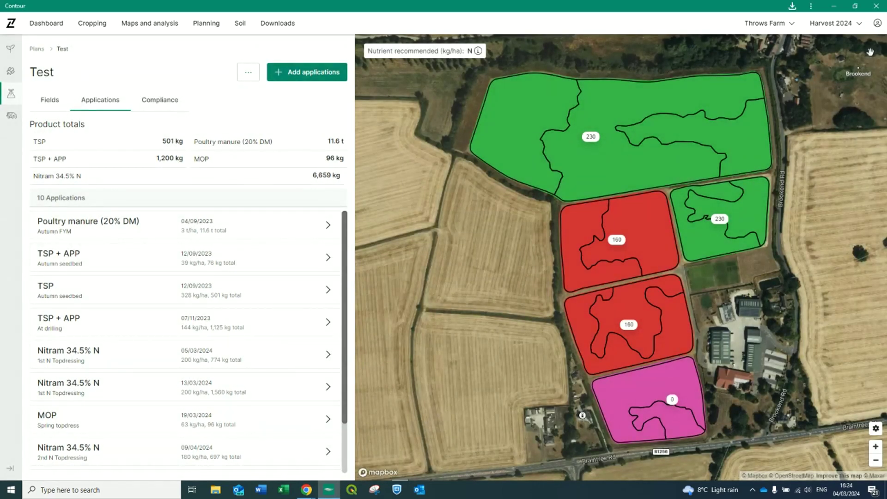
Return to the list of nutrient plans, reopen the Test plan to view its fields, and go back to the list.
left_click(18, 103)
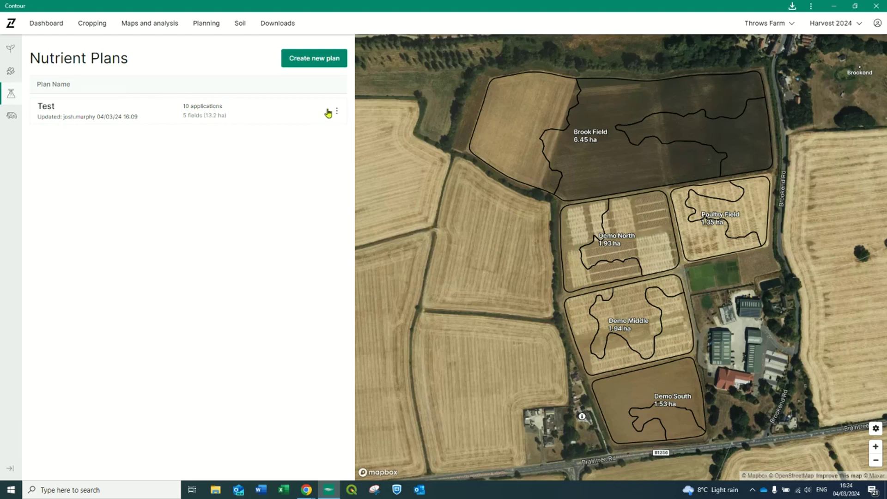
left_click(58, 120)
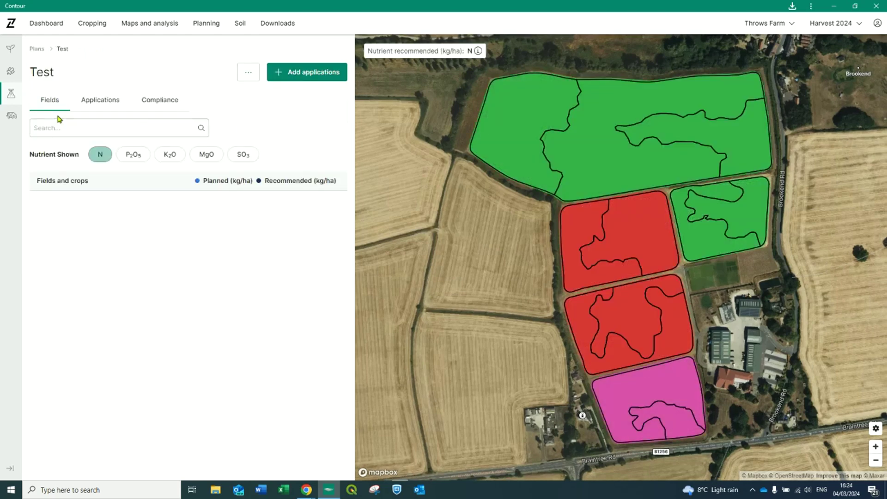
left_click(11, 93)
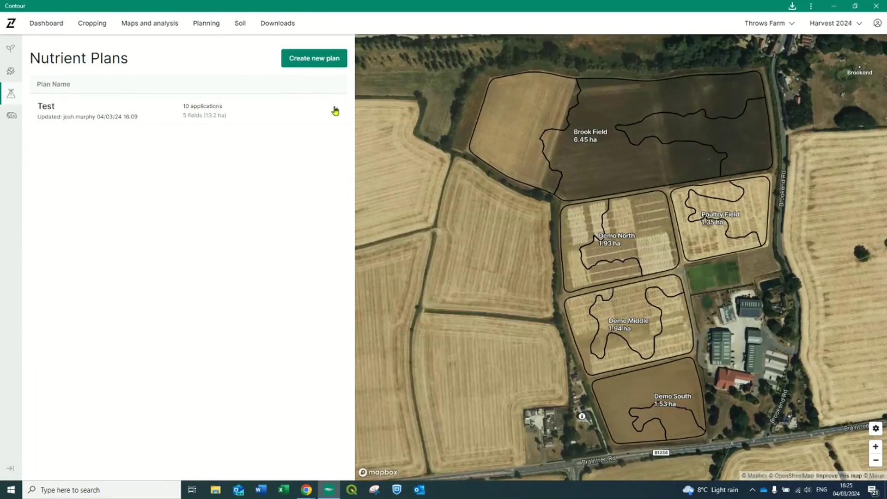
From the plans list, check the Test plan's available actions and view its downloadable report types without downloading anything.
left_click(336, 110)
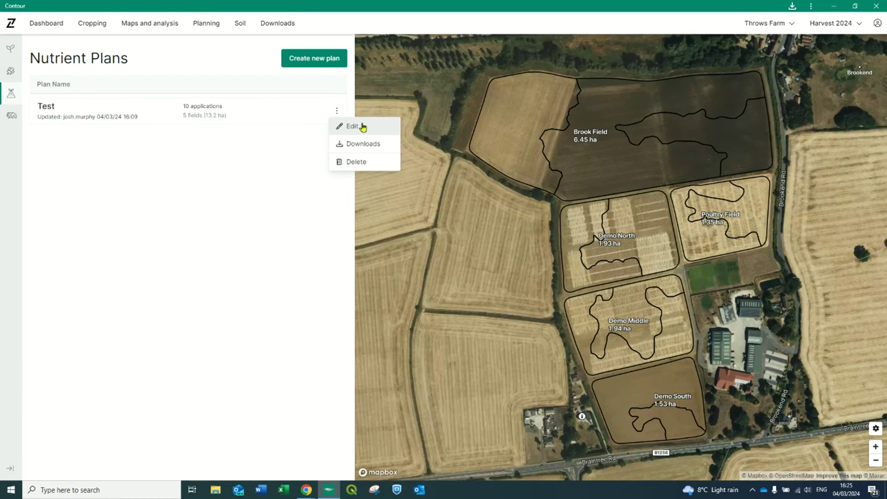
left_click(337, 113)
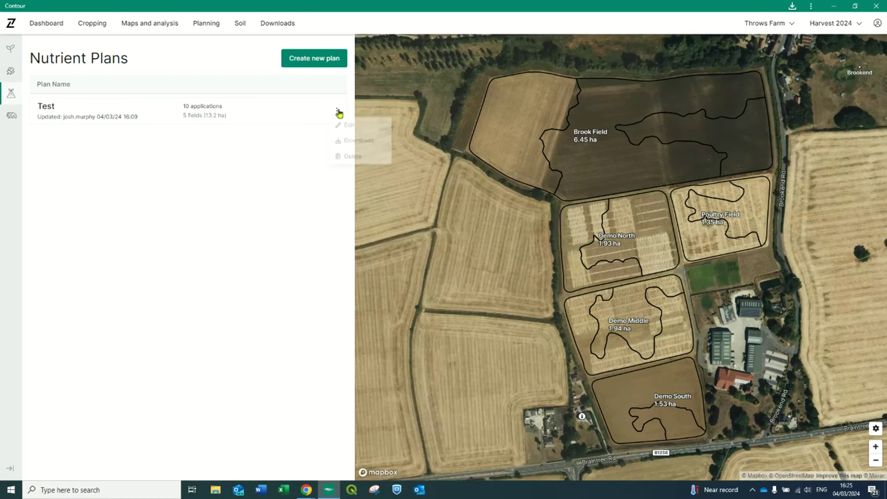
left_click(337, 113)
left_click(342, 146)
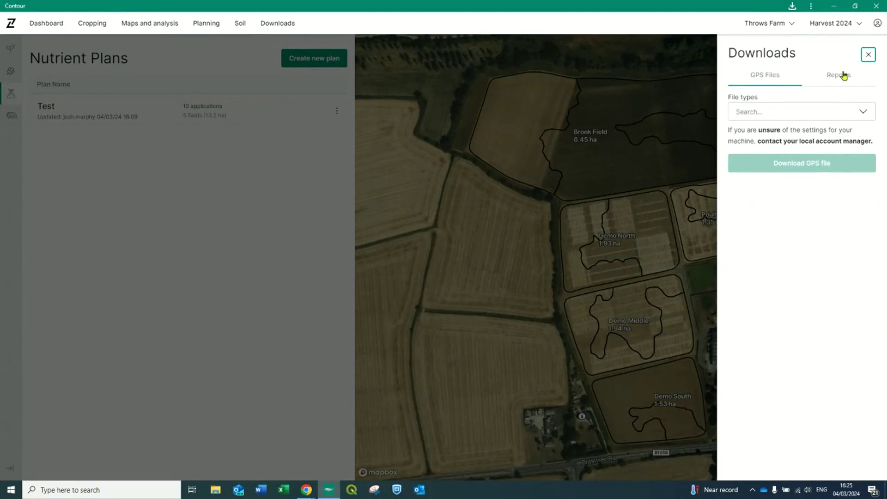
left_click(845, 76)
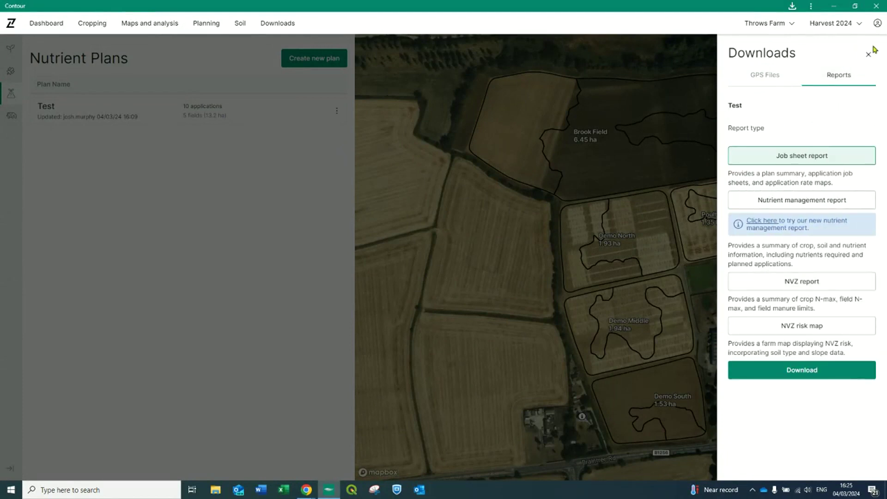
left_click(869, 54)
left_click(337, 111)
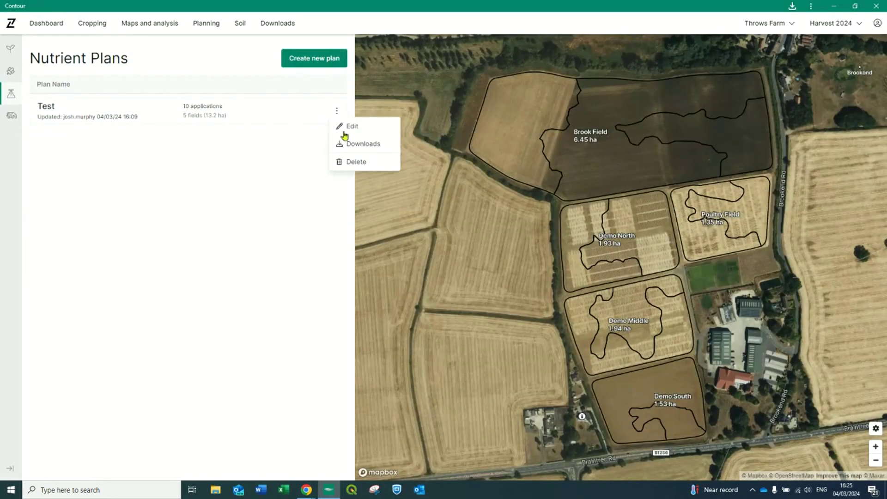
left_click(228, 200)
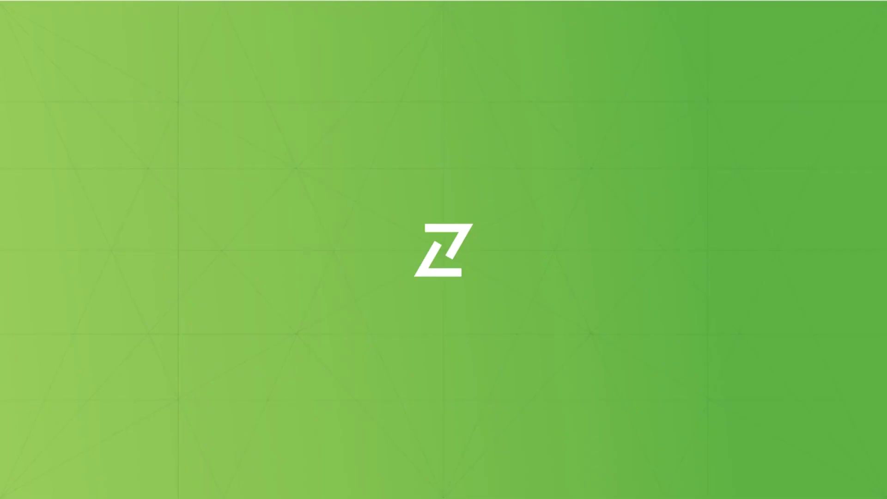